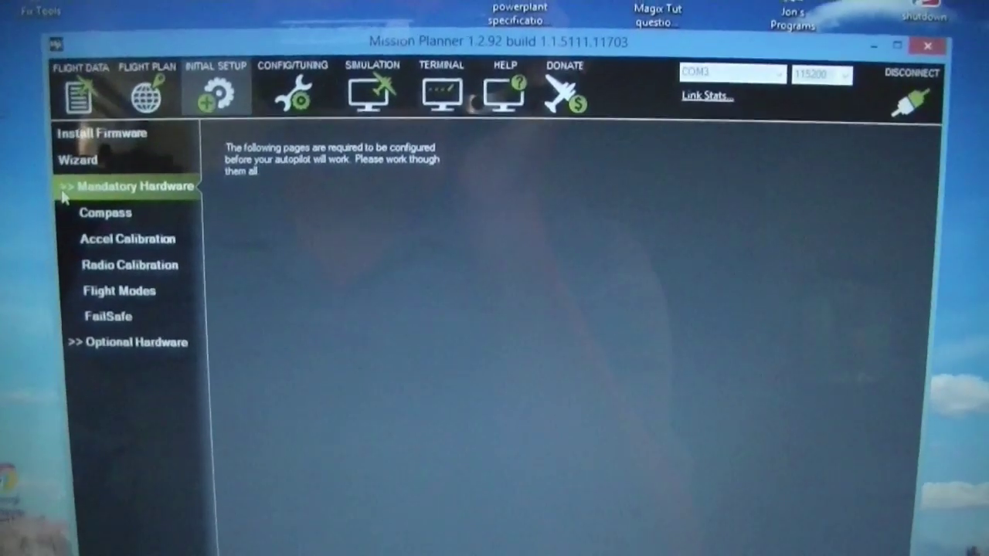
Step: Switch Mission Planner to the SIMULATION page with the X-Plane link settings
left_click(372, 88)
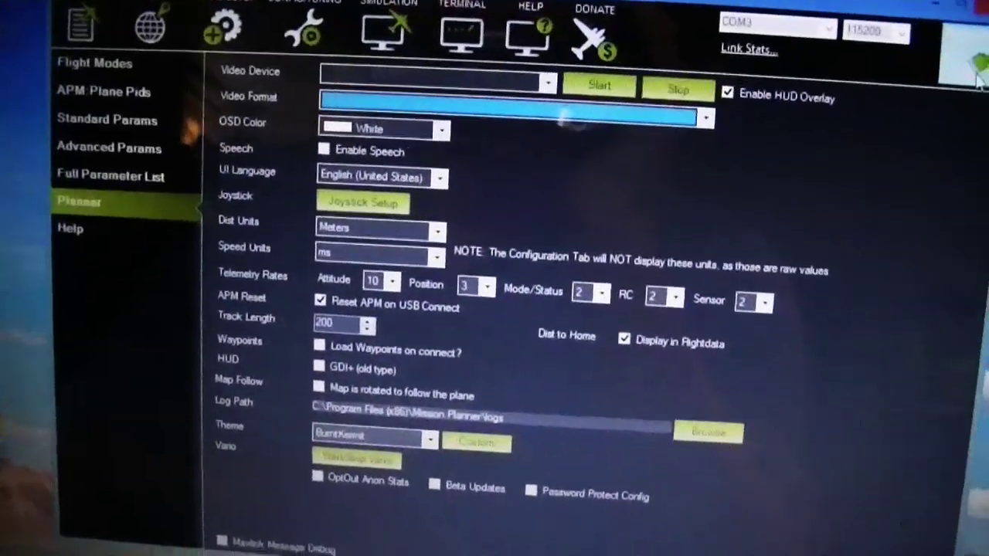
Step: Show the Full Parameter List on Config/Tuning and start saving the parameters to a file
left_click(223, 27)
left_click(290, 24)
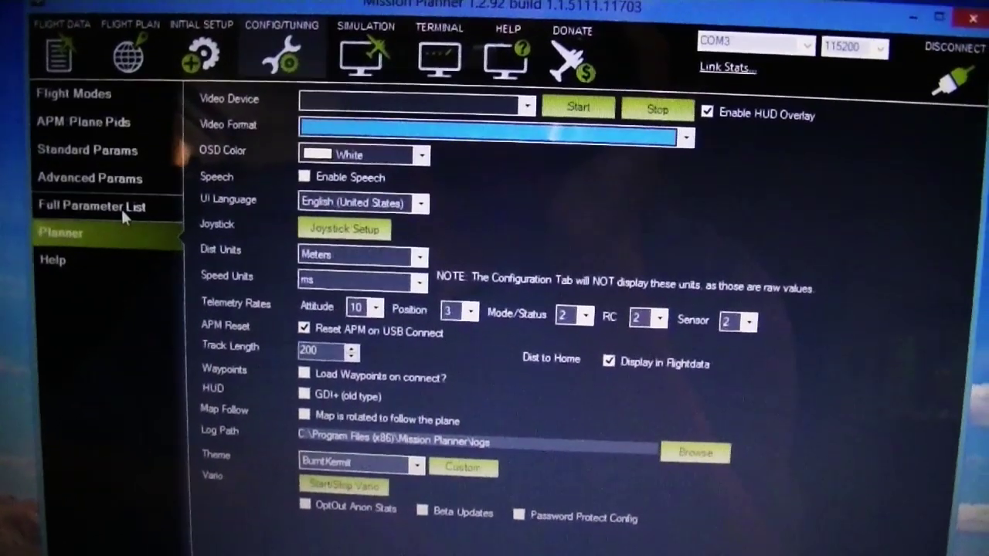
left_click(121, 207)
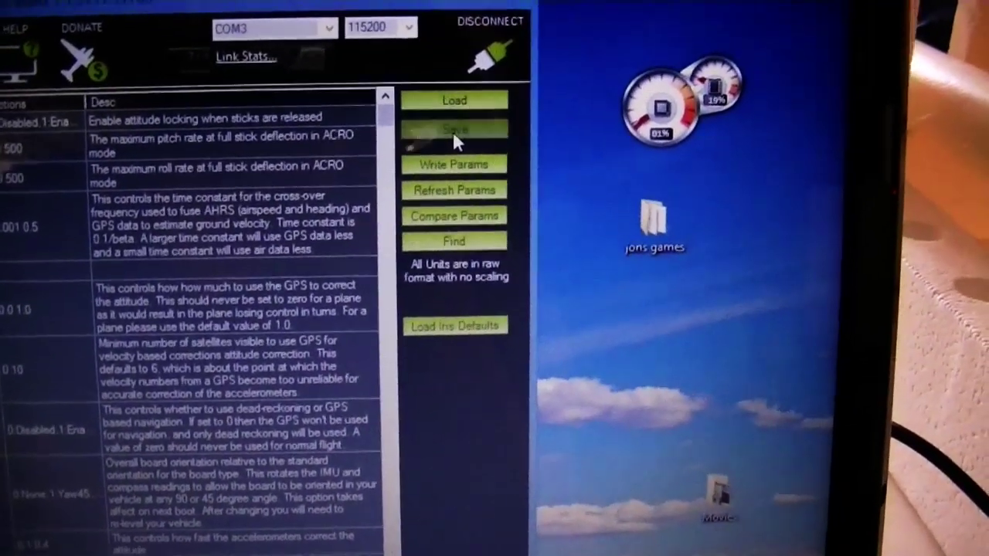
left_click(453, 131)
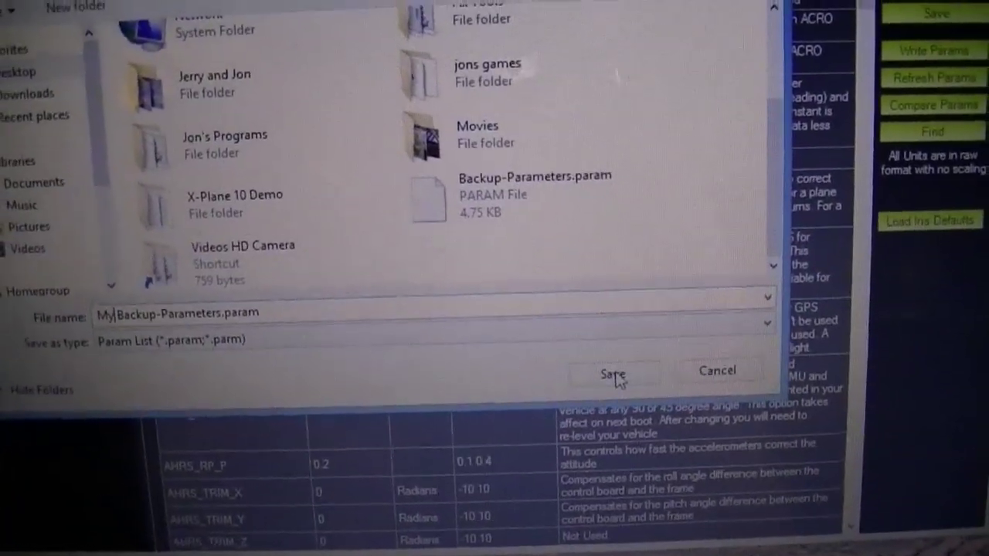
Step: Save the parameters to the Desktop as MyBackup-Parameters.param and confirm the custom note
left_click(616, 376)
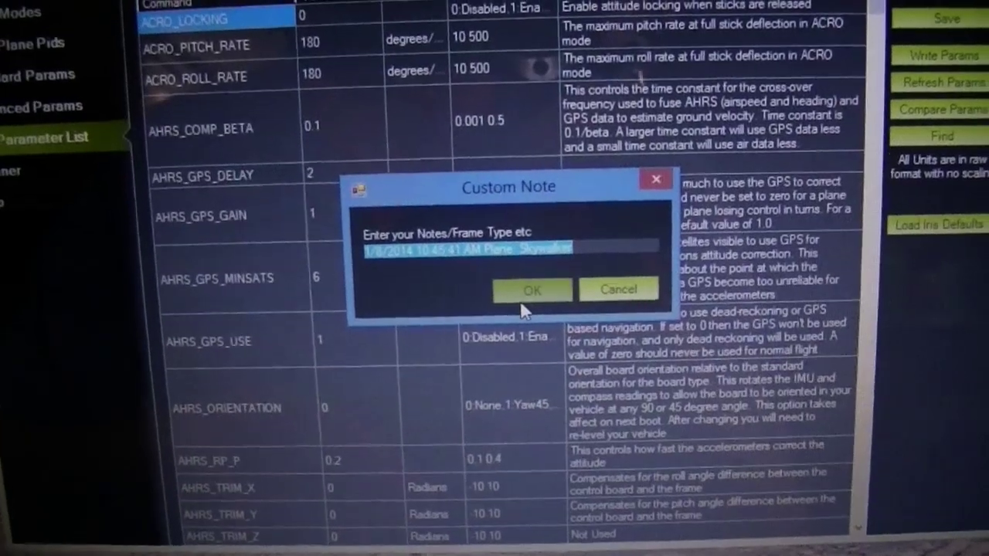
left_click(522, 299)
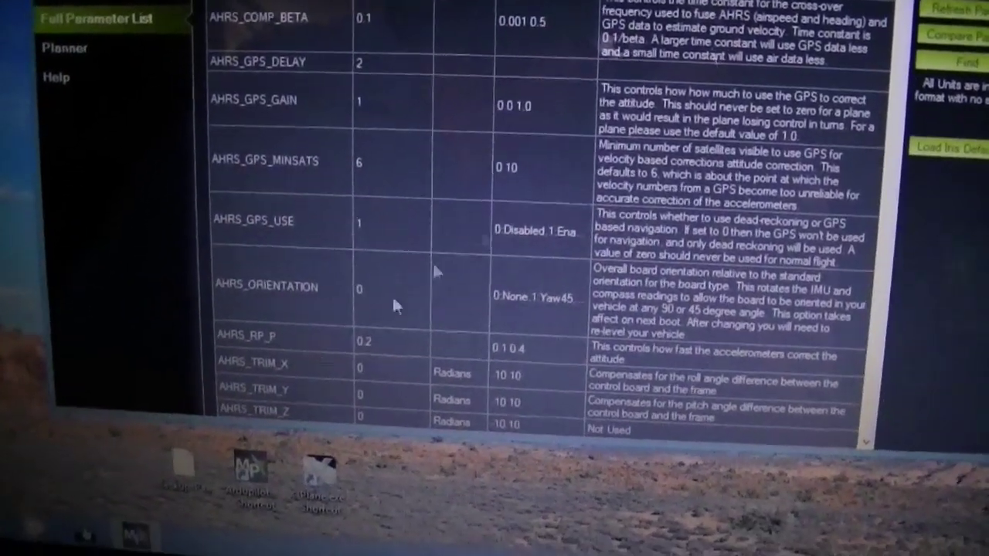
left_click(250, 467)
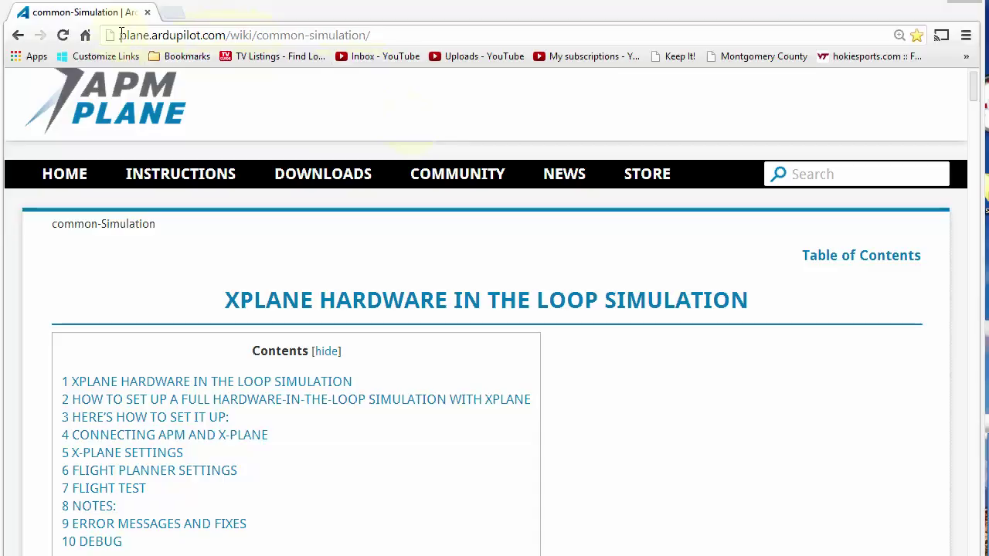
Step: Scroll the ArduPilot common-simulation wiki page down to the 'Here's how to set it up' section
left_click_drag(121, 35, 376, 36)
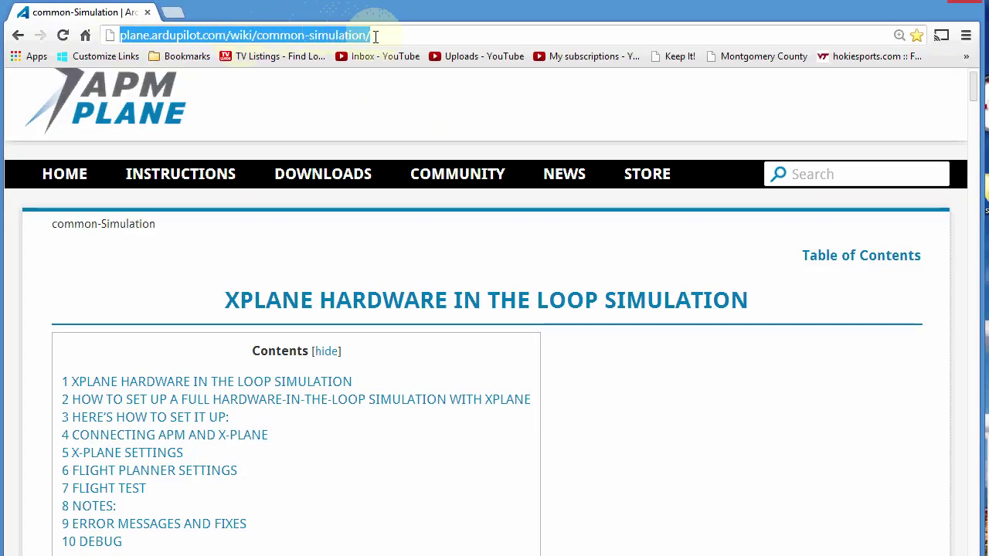
left_click(386, 34)
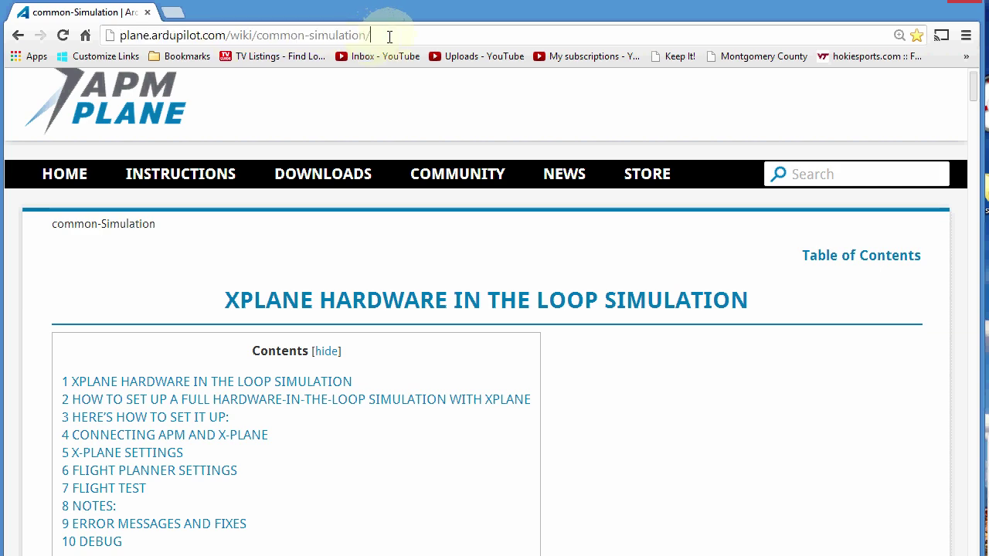
scroll(164, 435, "down", 3)
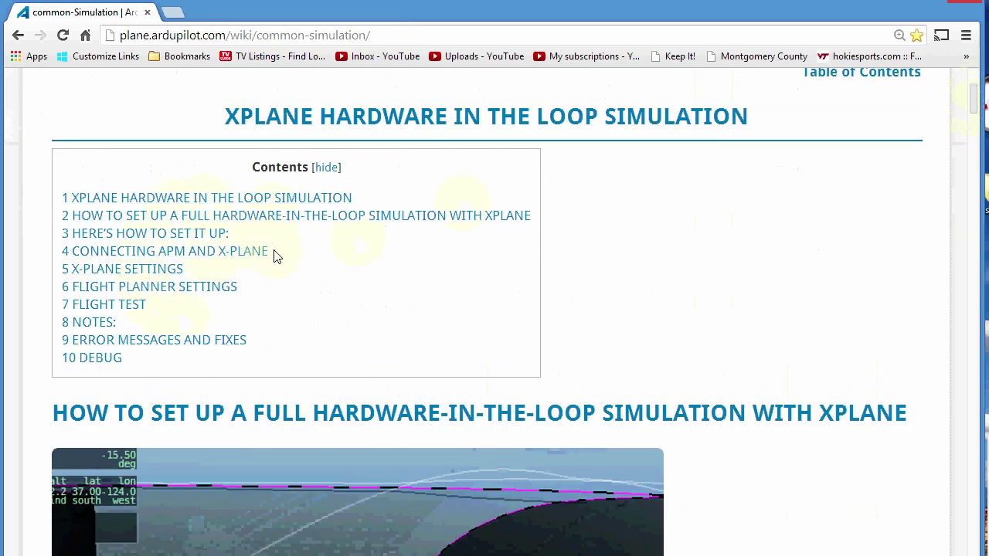
left_click_drag(274, 255, 83, 261)
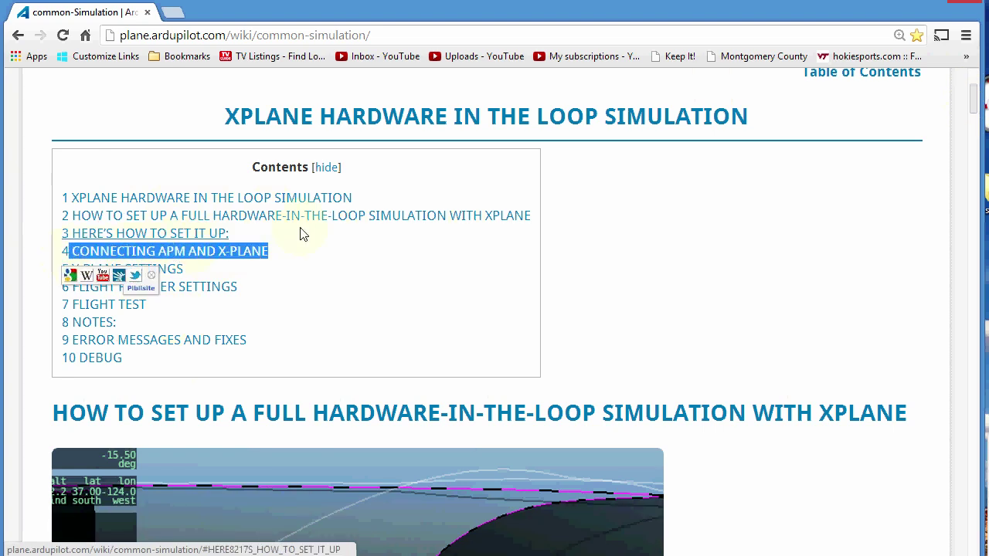
left_click(783, 194)
left_click_drag(977, 88, 975, 115)
scroll(975, 116, "down", 8)
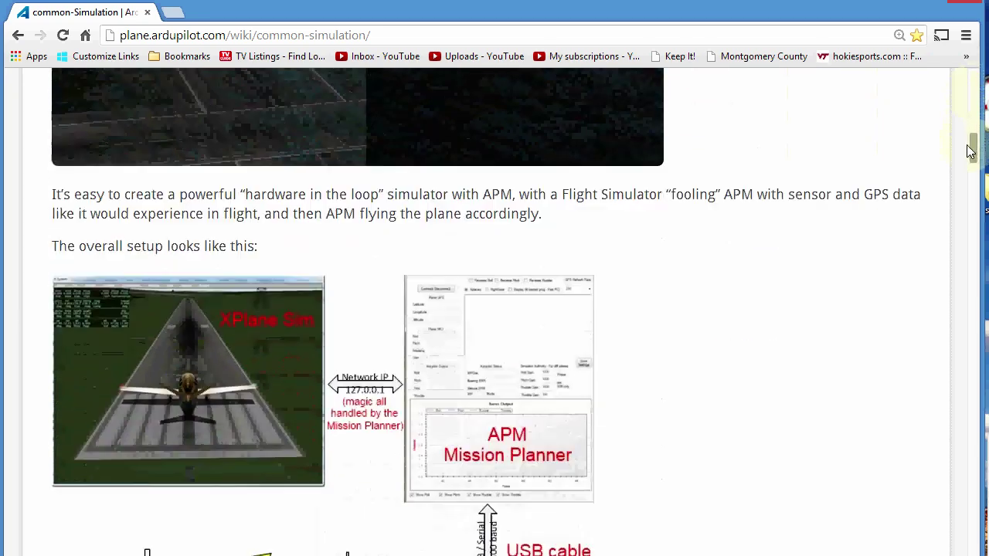
left_click_drag(52, 166, 266, 171)
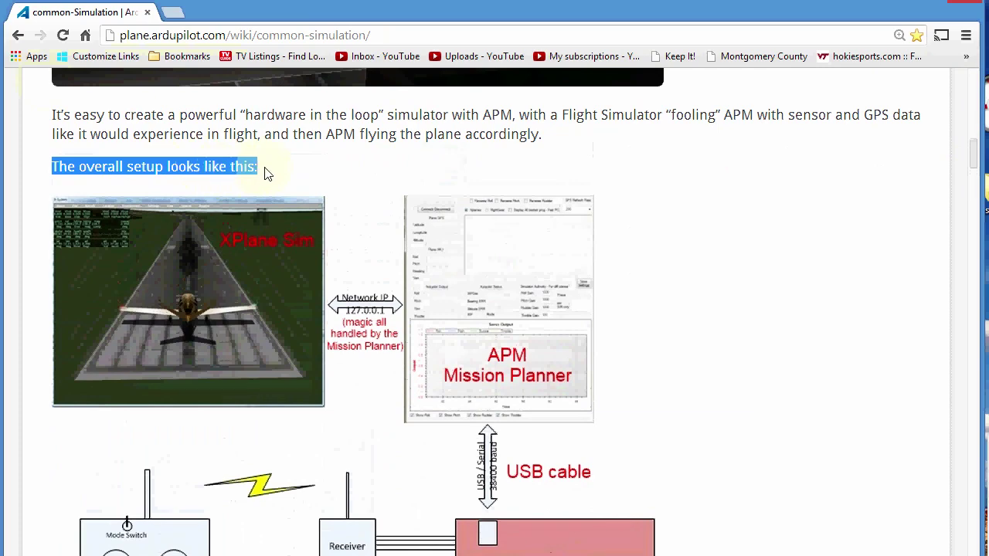
left_click_drag(974, 155, 973, 168)
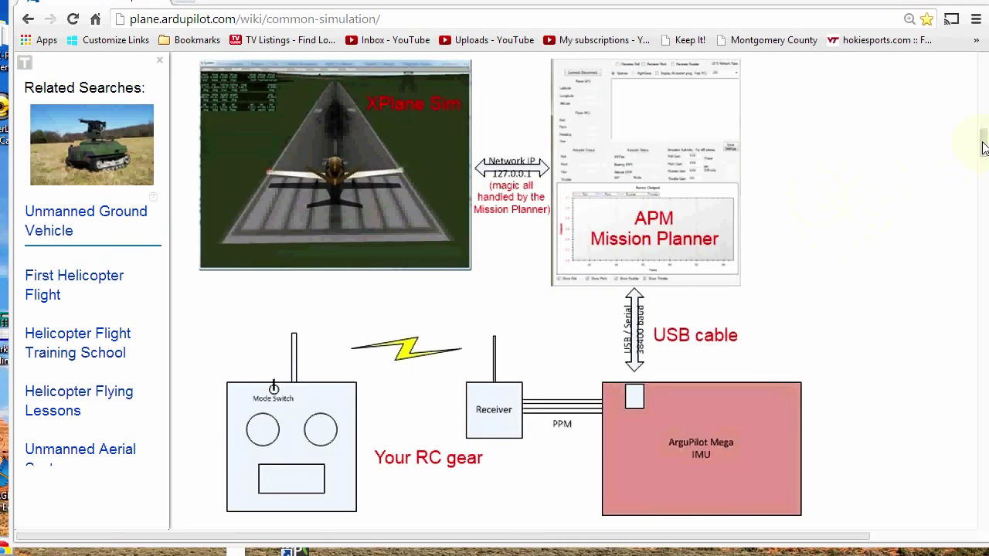
left_click_drag(985, 149, 978, 183)
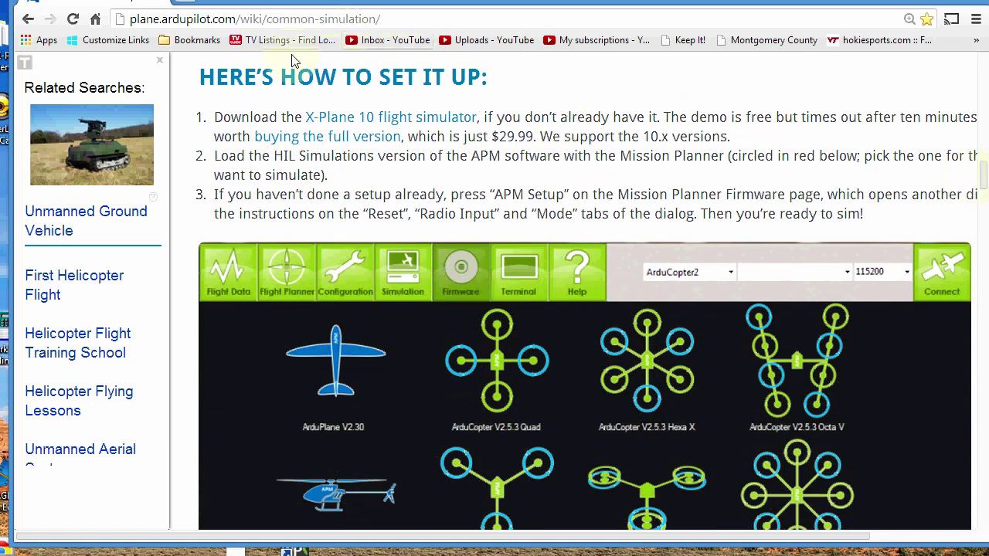
Step: Download the X-Plane 10 demo for Windows from x-plane.com, set to open when finished
left_click_drag(306, 122, 473, 120)
left_click(411, 97)
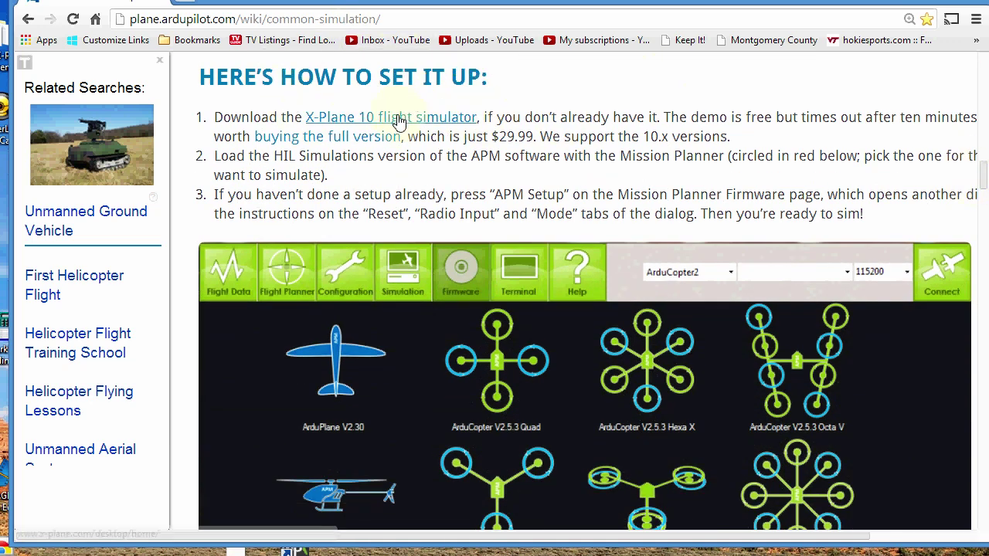
left_click(398, 124)
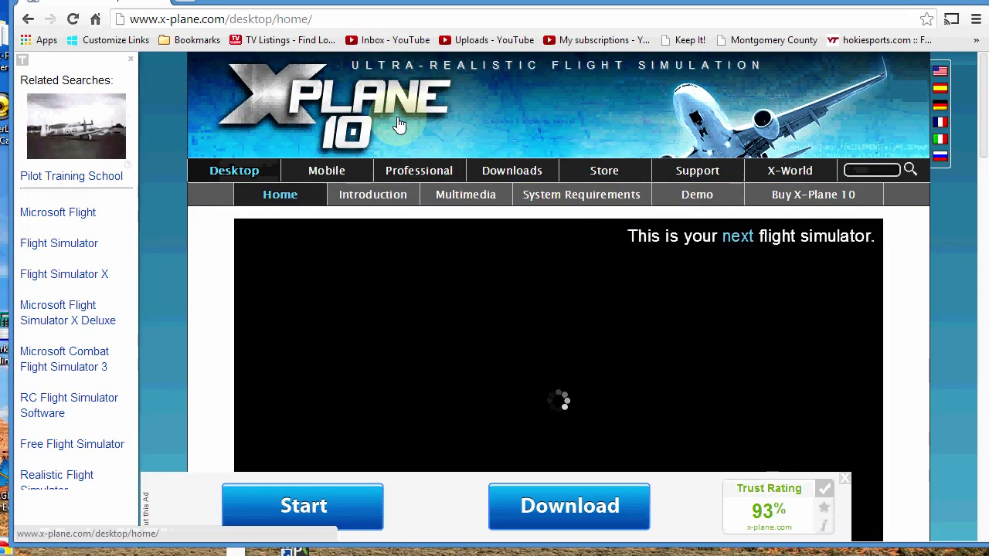
left_click(697, 198)
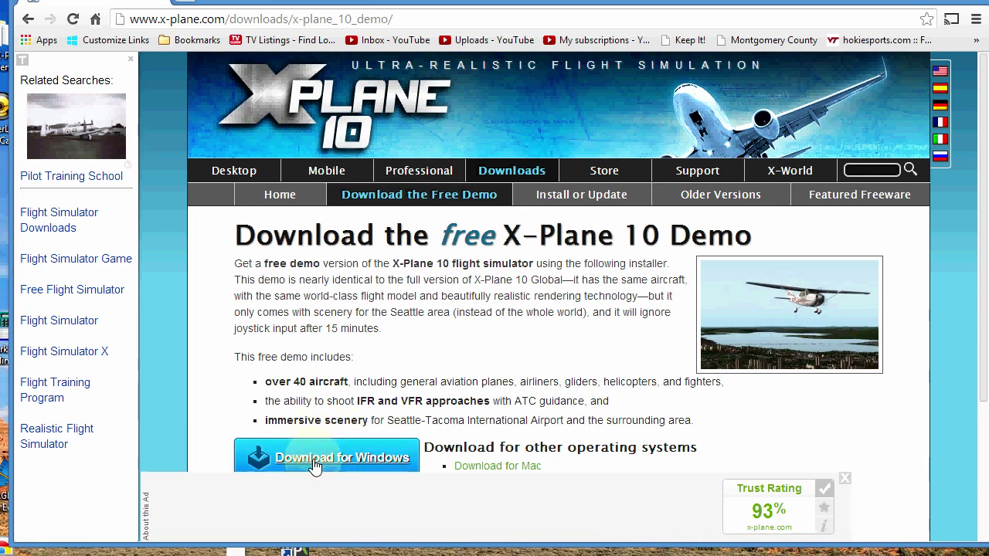
left_click(320, 461)
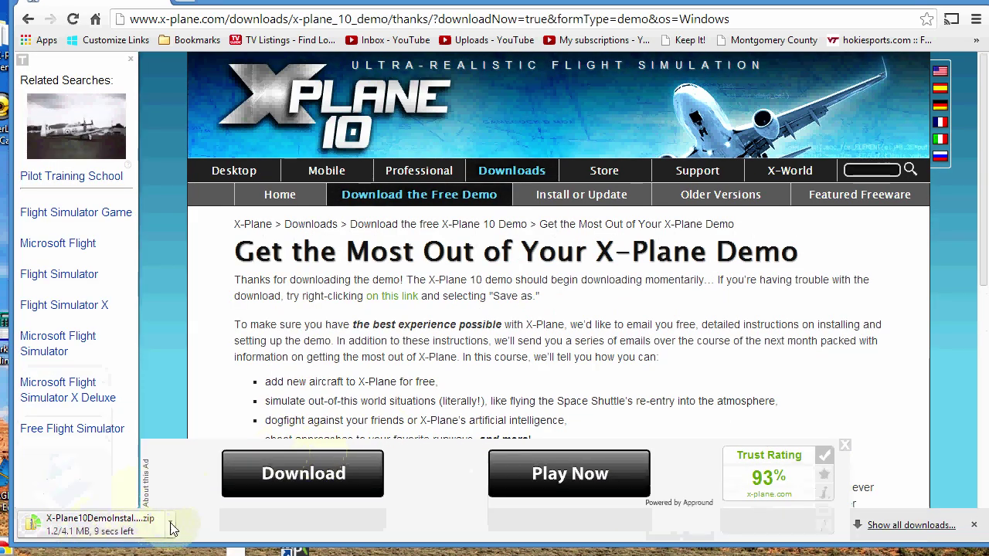
left_click(169, 522)
left_click(215, 480)
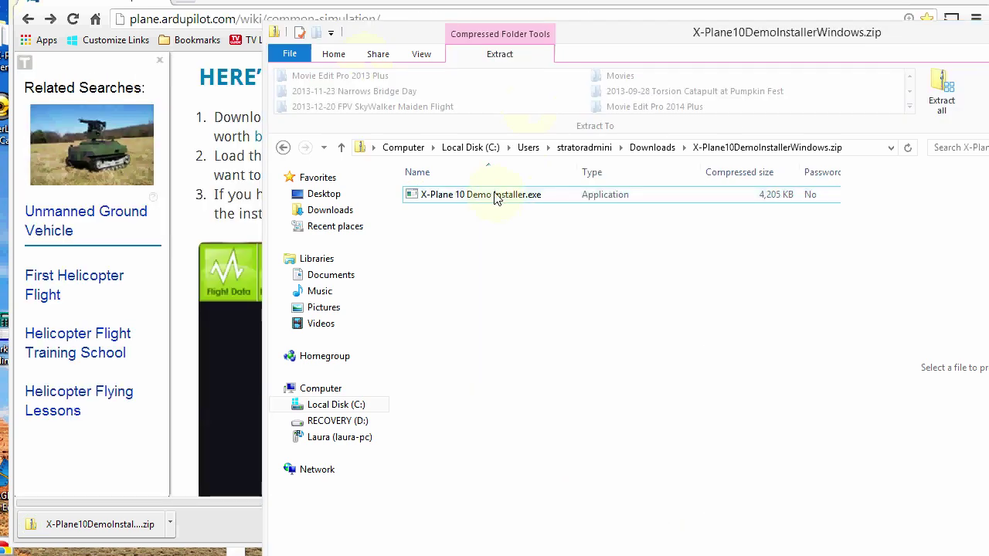
Step: Run X-Plane 10 Demo Installer.exe, accept the license agreement and start the demo installation
left_click(495, 201)
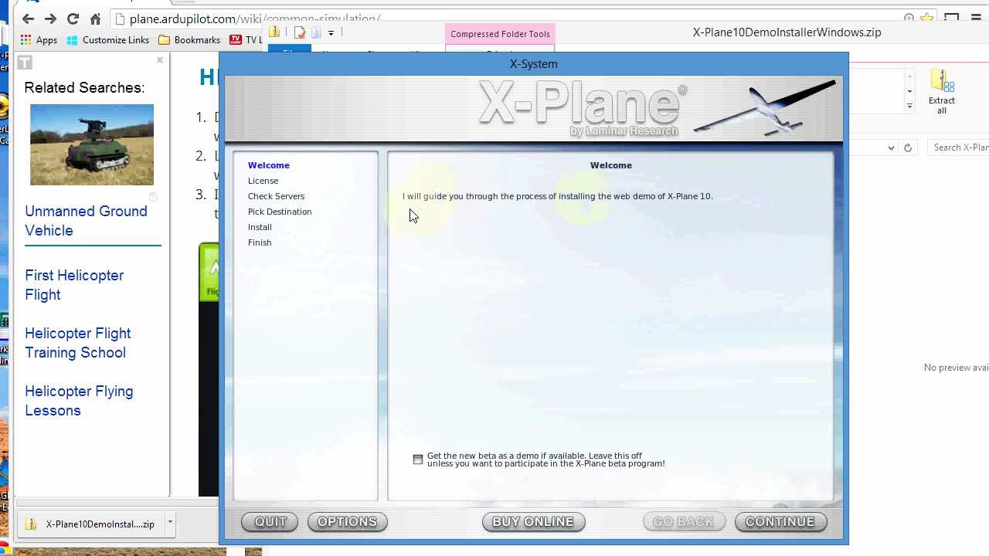
left_click(782, 523)
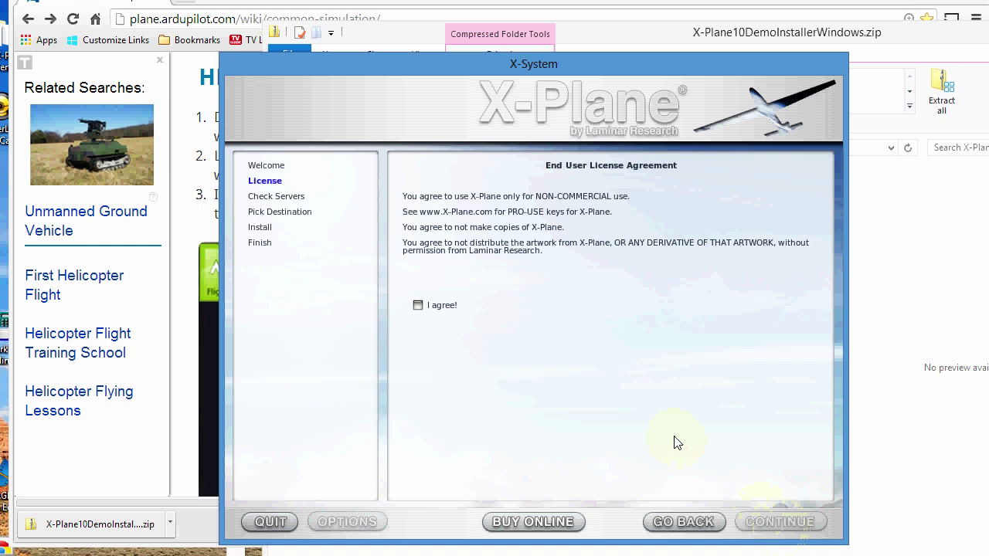
left_click(418, 306)
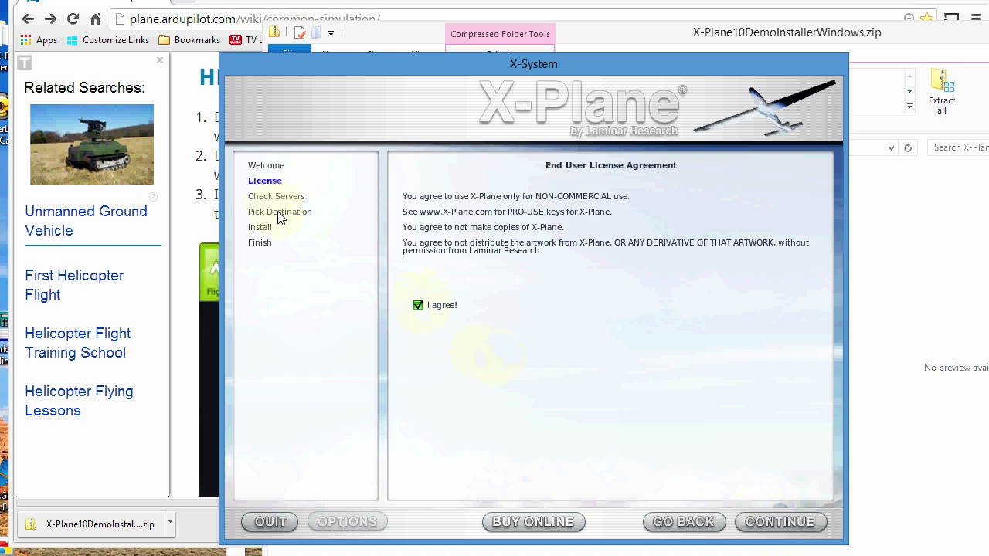
left_click(781, 524)
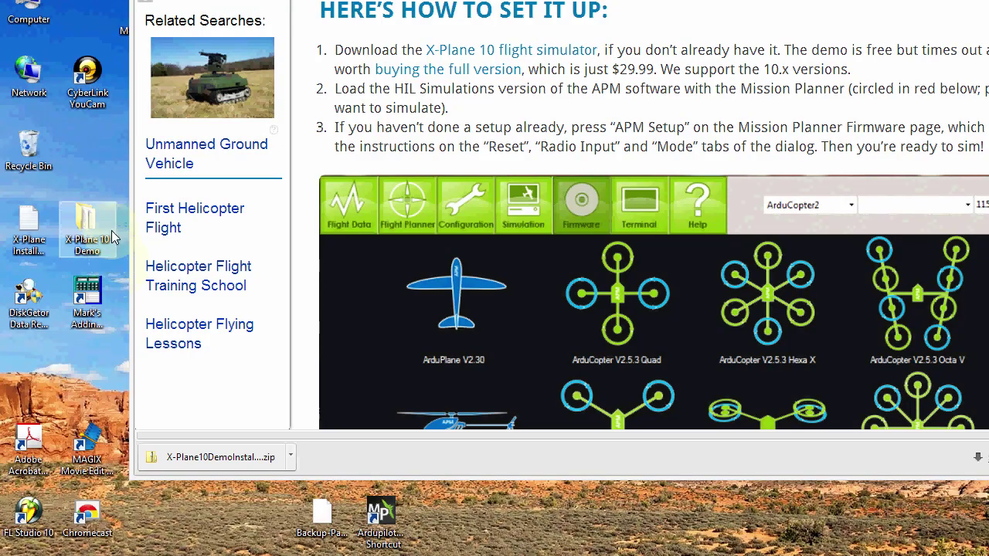
Step: Create a desktop shortcut to X-Plane.exe from the X-Plane 10 Demo folder
double_click(86, 221)
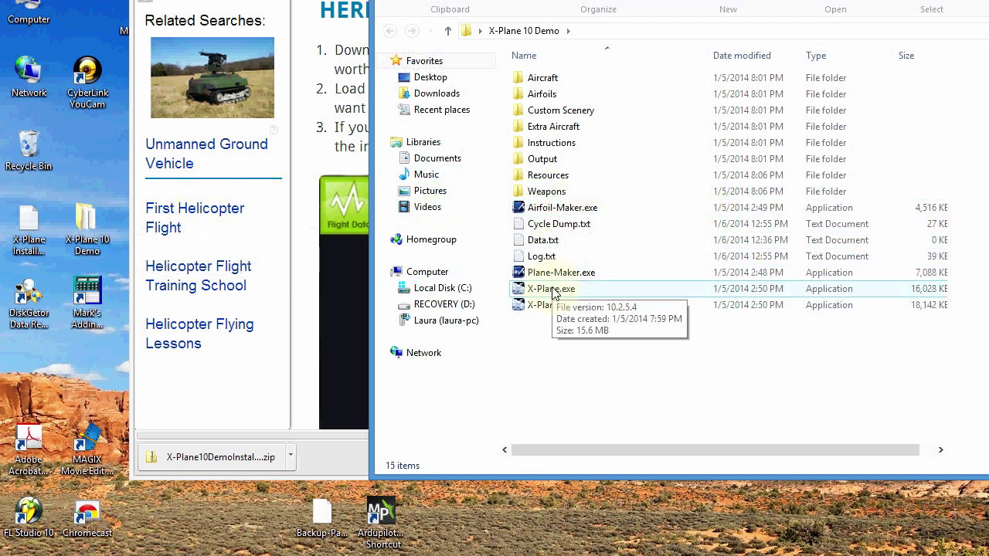
left_click_drag(551, 291, 455, 545)
left_click(514, 513)
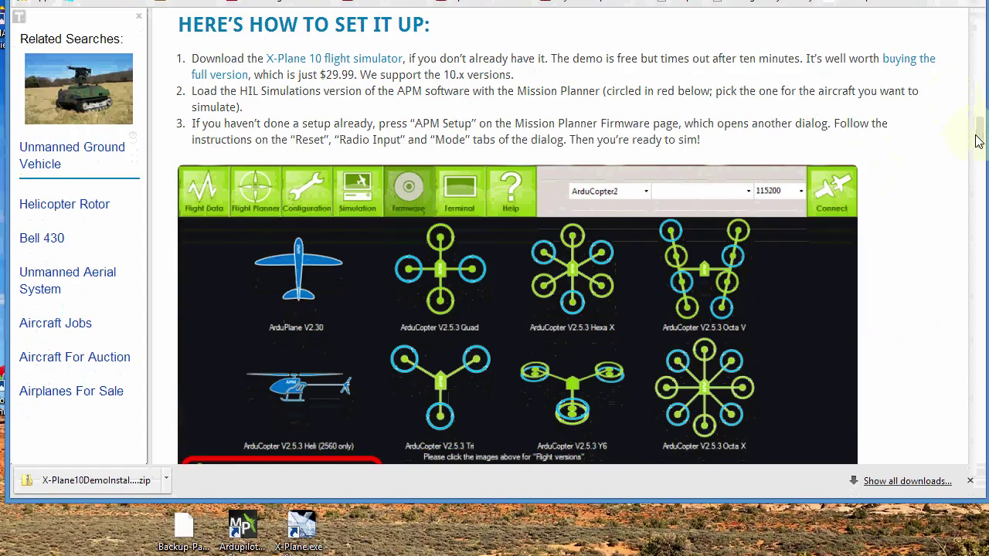
Step: Scroll further down the wiki setup steps and enlarge the page text
left_click_drag(978, 130, 980, 199)
scroll(446, 101, "down", 3)
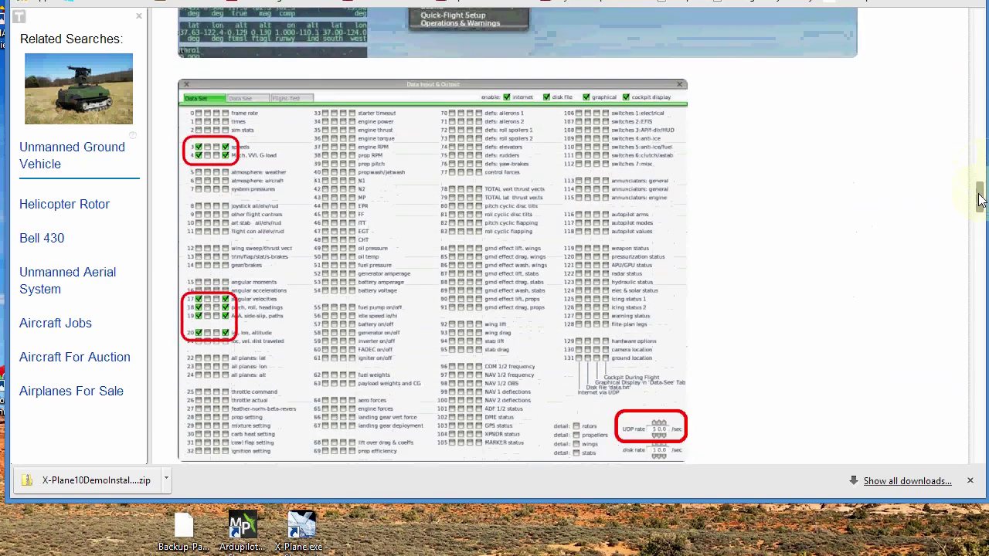
key("ctrl+plus")
key("ctrl+plus")
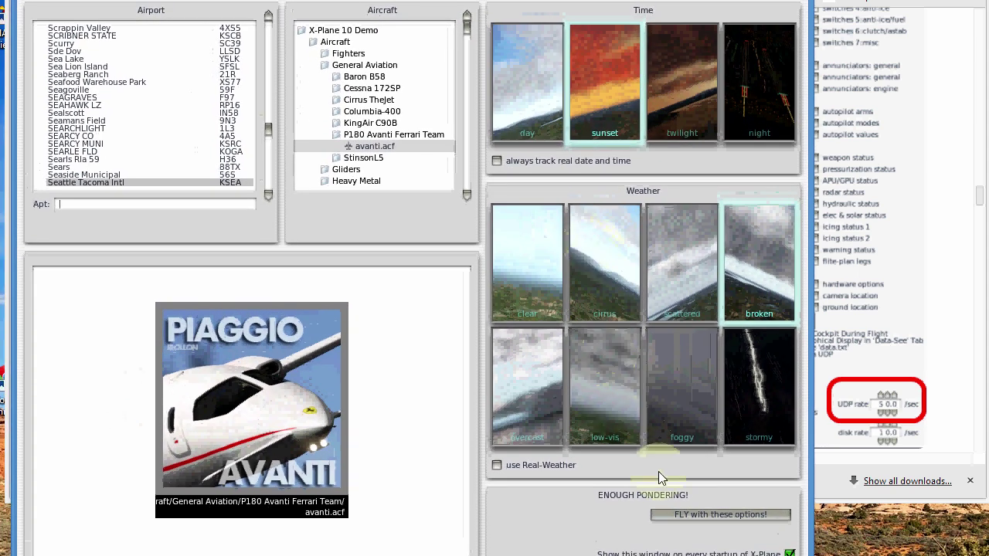
Step: Start the X-Plane demo flight, dismiss the demo-mode notice and bring the simulator window fully into view
left_click(707, 515)
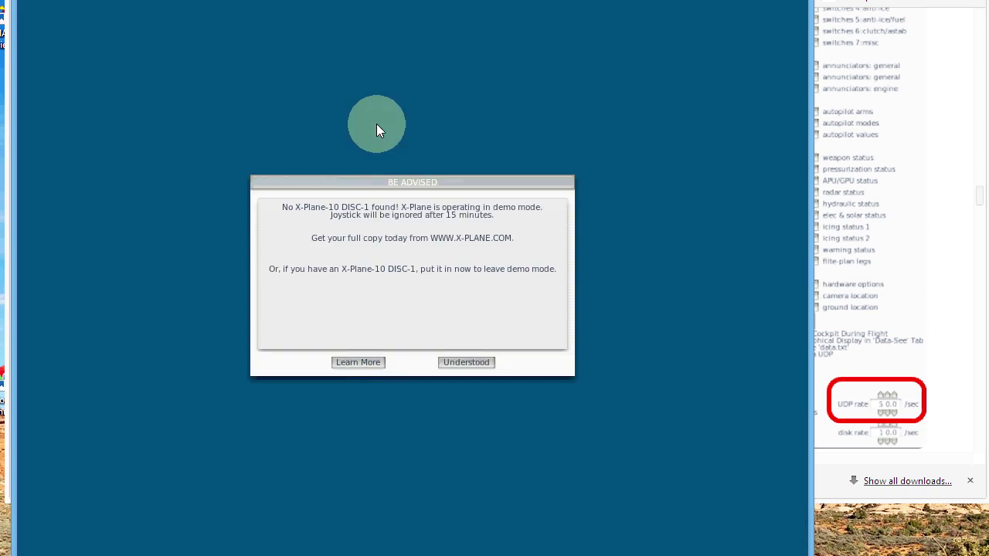
left_click(465, 363)
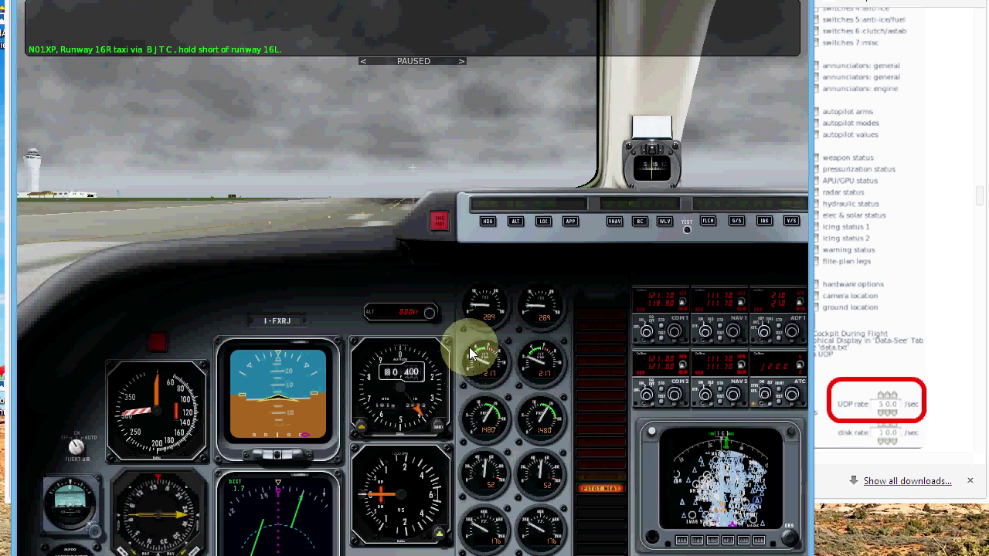
left_click_drag(331, 2, 338, 34)
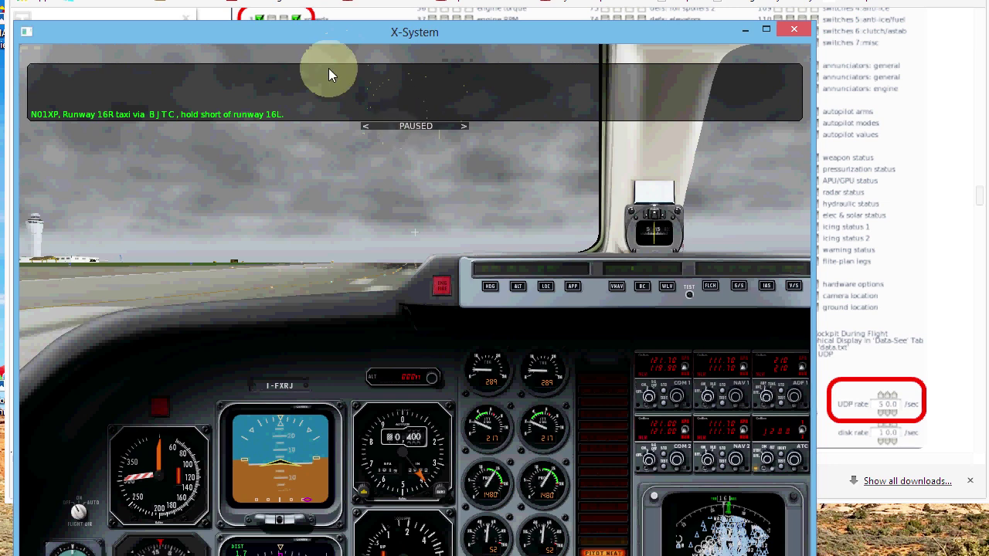
left_click(123, 49)
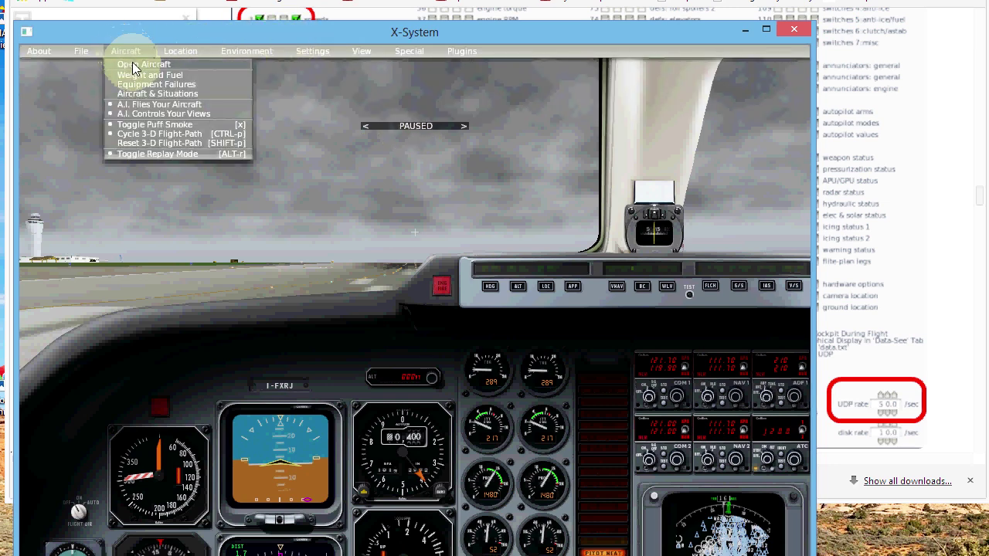
Step: Load the PT60RC.acf trainer from the Radio Control > GP_PT_60 aircraft folder
left_click(133, 66)
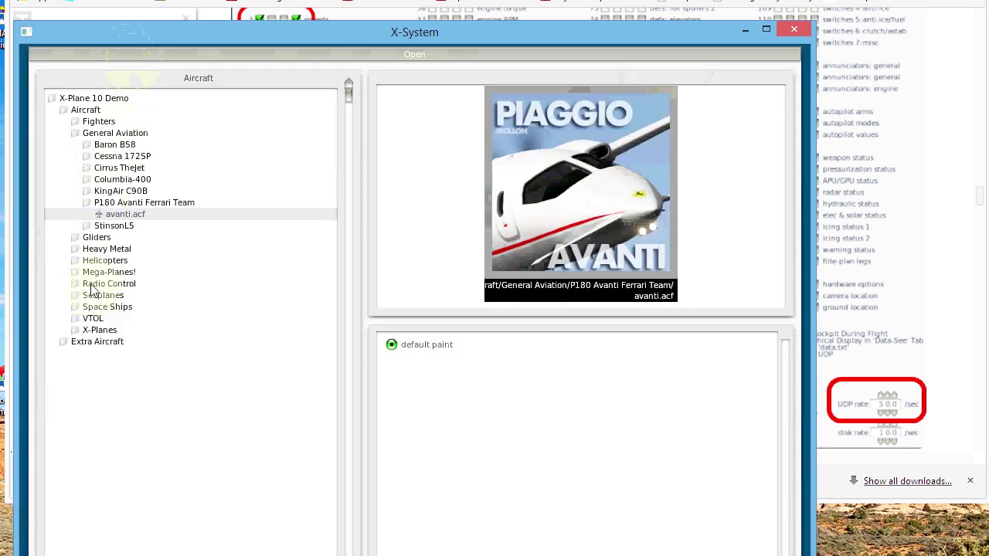
left_click(97, 284)
left_click(109, 298)
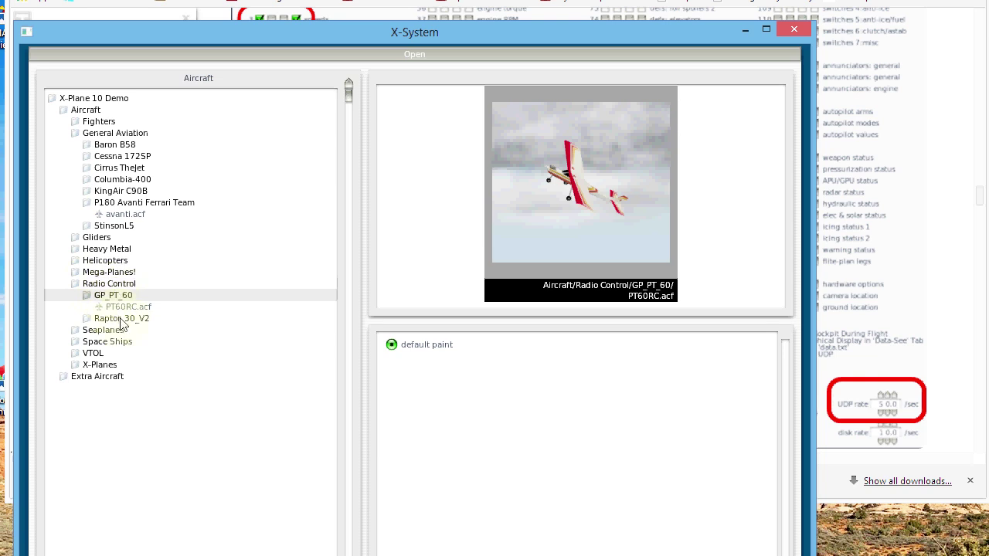
left_click(126, 307)
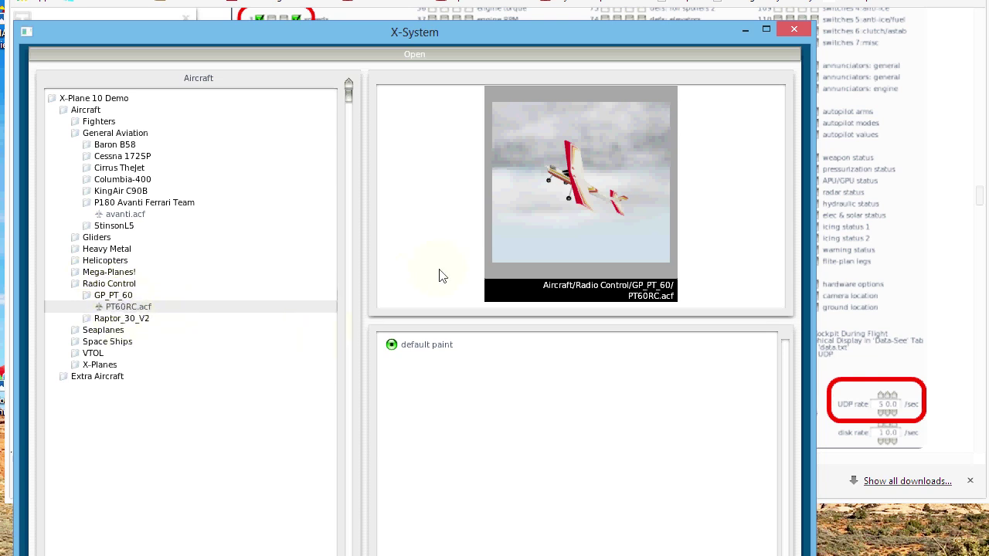
left_click_drag(484, 31, 475, 0)
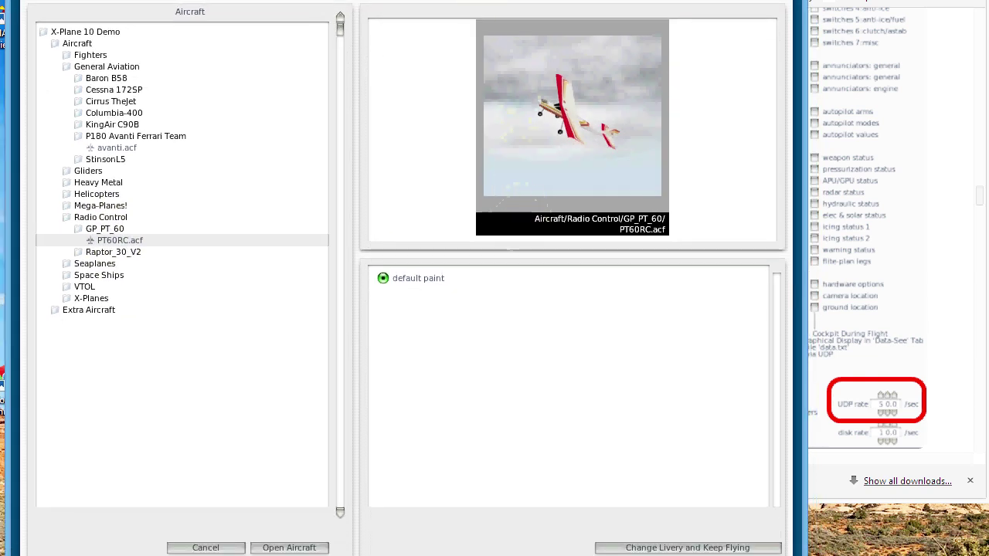
left_click(280, 550)
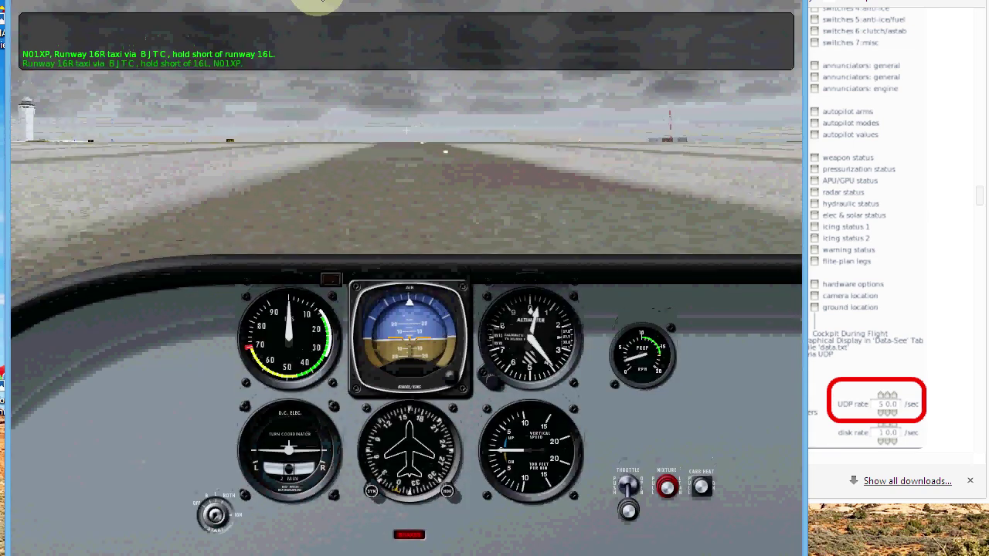
Step: Pause the simulation and switch to the external chase view of the plane
left_click_drag(323, 2, 329, 61)
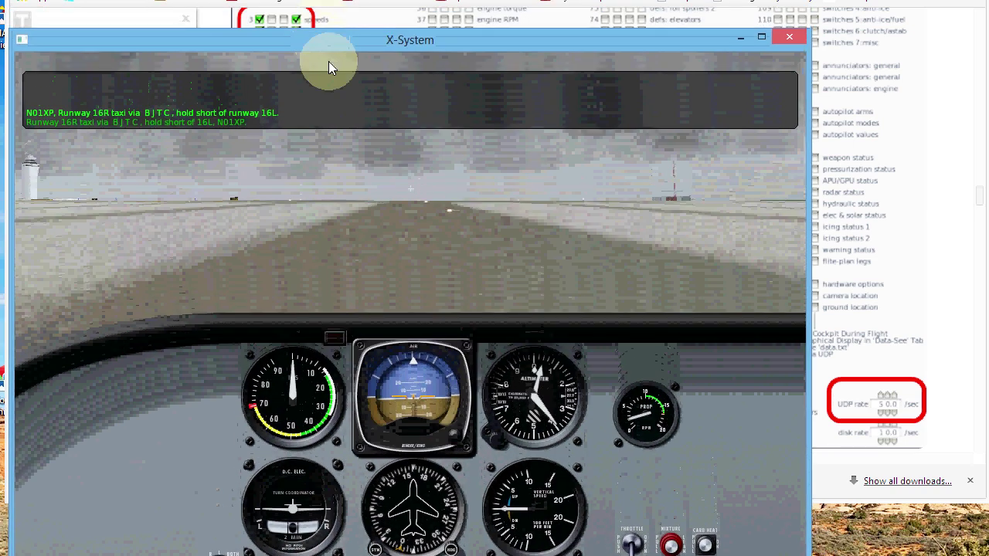
key("p")
mouse_move(310, 44)
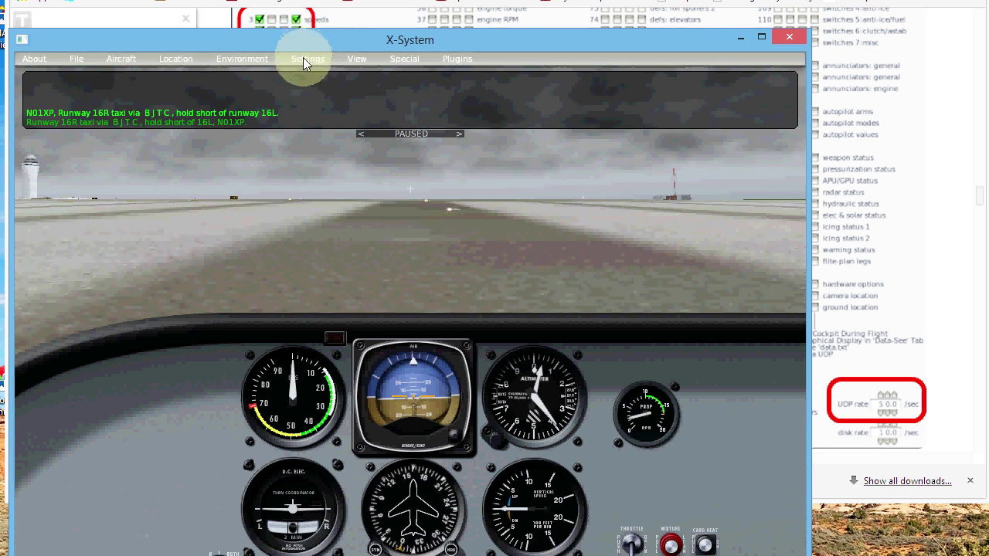
left_click(356, 59)
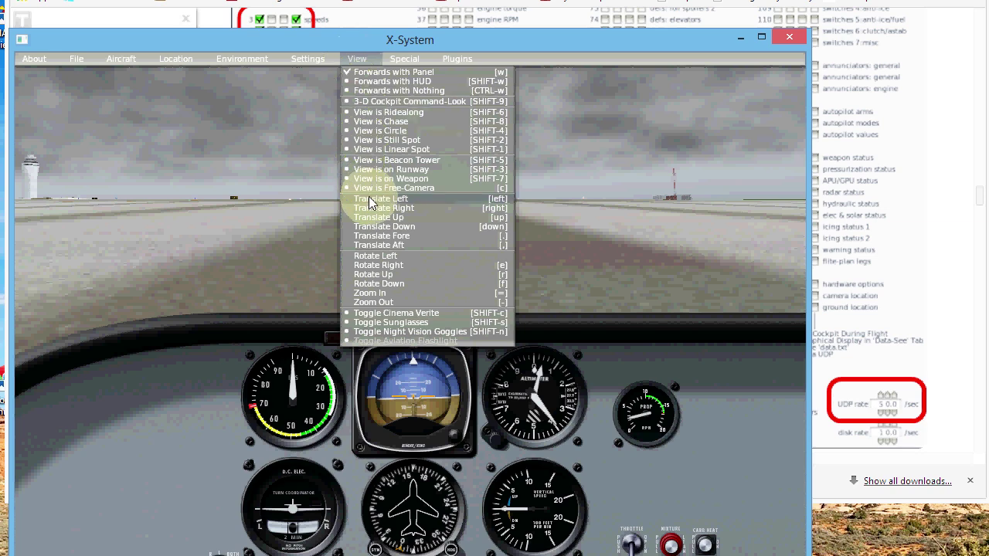
left_click(369, 121)
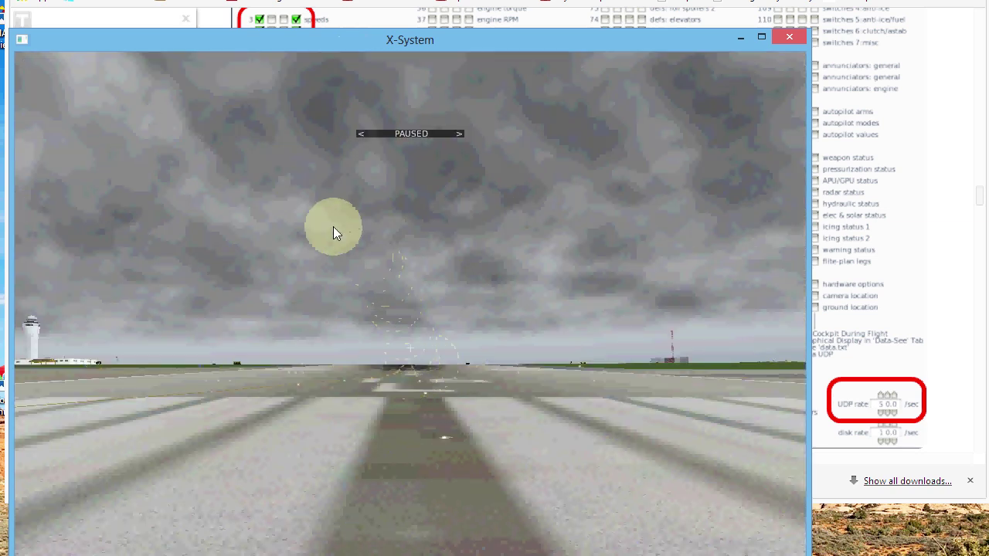
Step: Open Settings > Data Input & Output with the ArduPilot wiki reference placed beside it
mouse_move(274, 49)
left_click(306, 68)
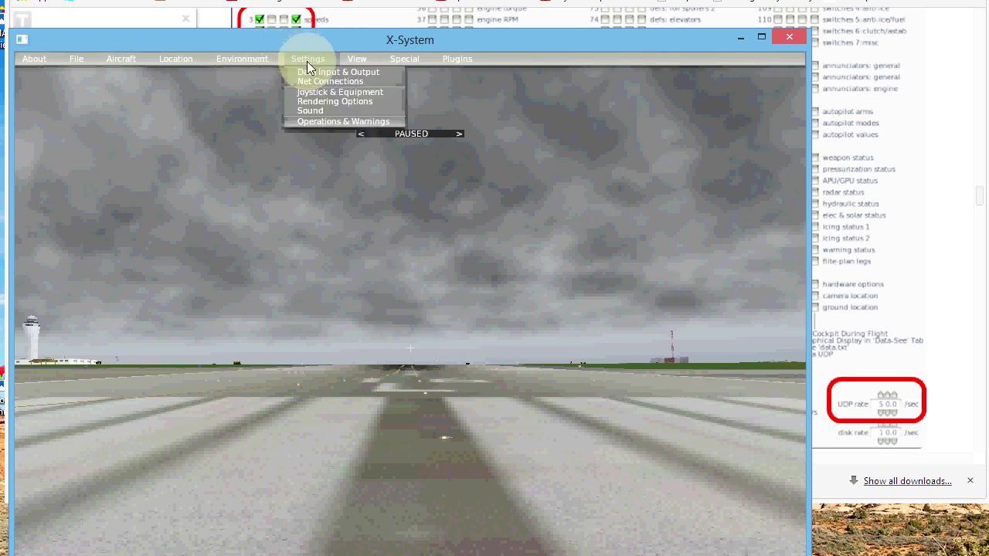
left_click(310, 72)
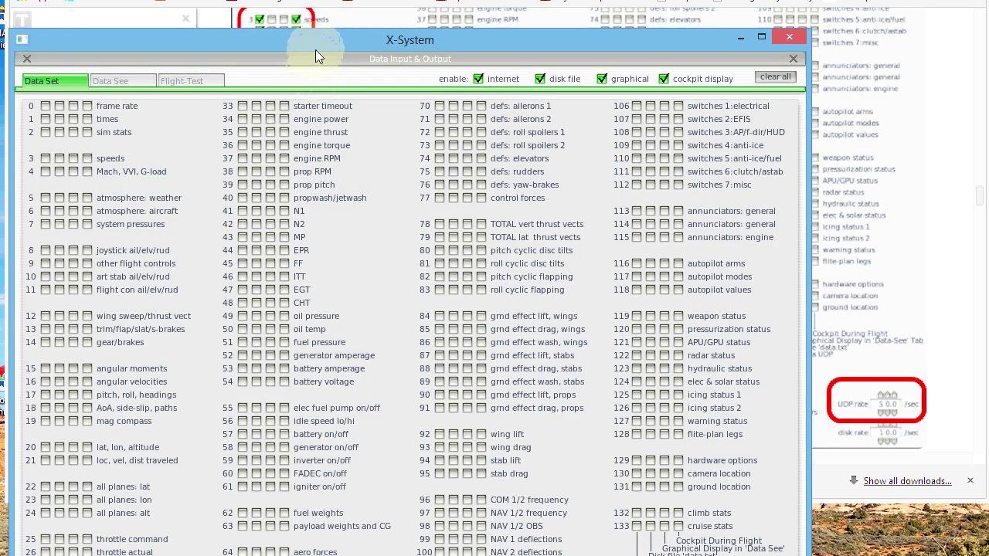
key("alt+Tab")
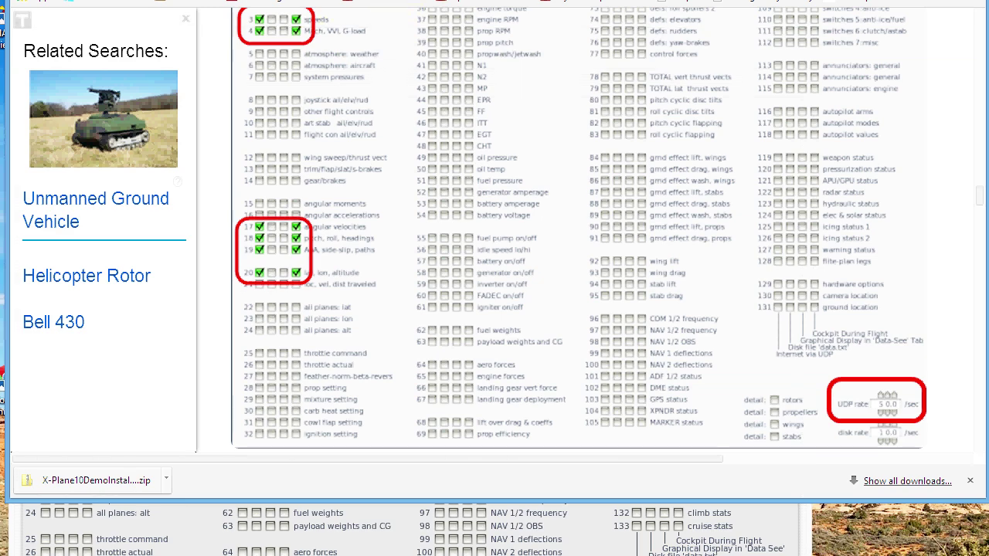
left_click_drag(495, 8, 949, 54)
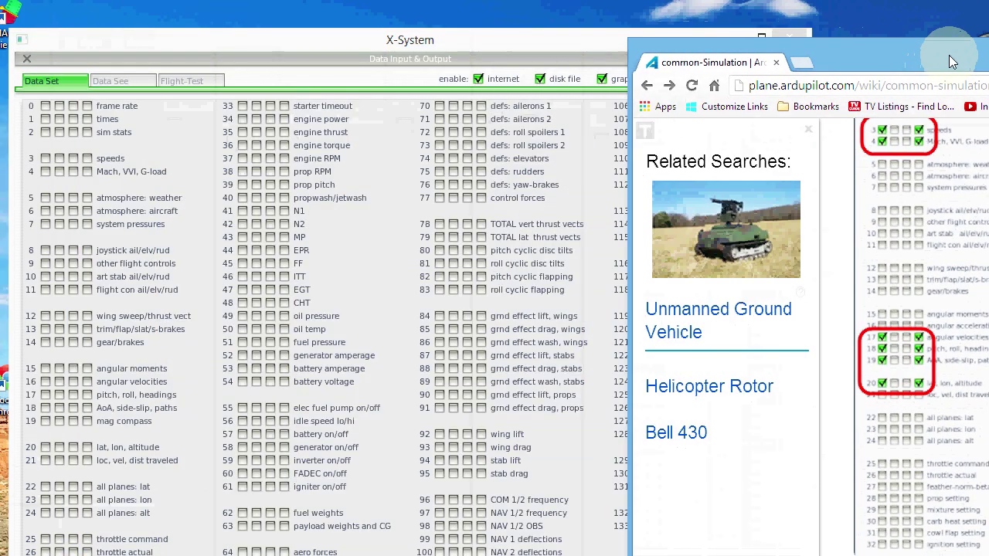
left_click(476, 47)
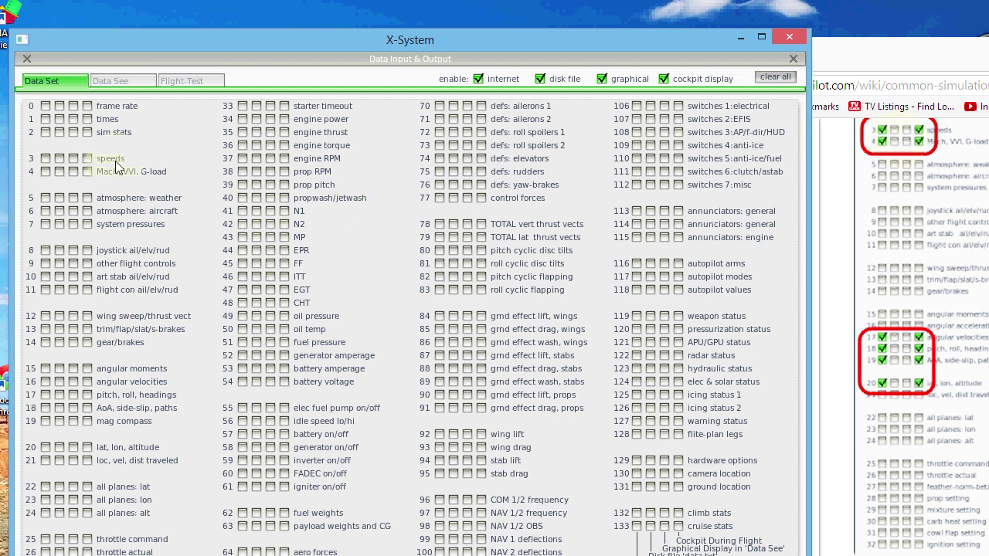
Step: Enable UDP and cockpit output for data rows 3, 4 and 16–20, speeds through lat/lon/altitude
left_click(87, 159)
left_click(46, 171)
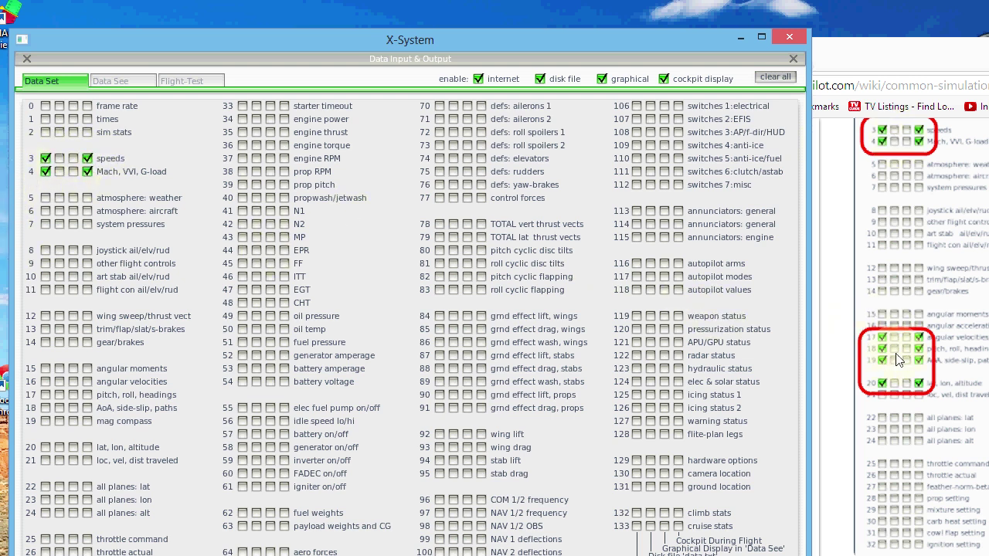
left_click(45, 381)
left_click(88, 381)
left_click(46, 395)
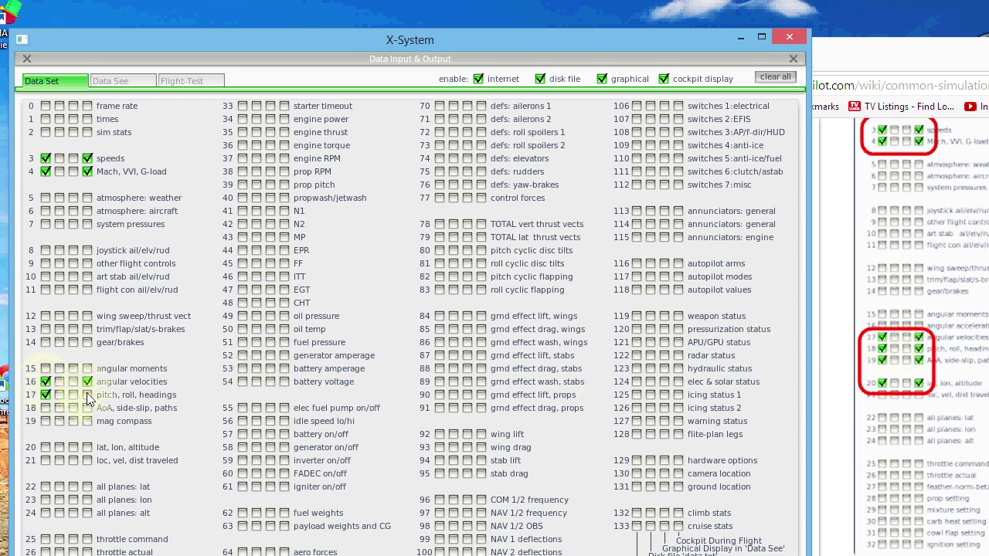
left_click(87, 394)
left_click(45, 408)
left_click(46, 421)
left_click(87, 421)
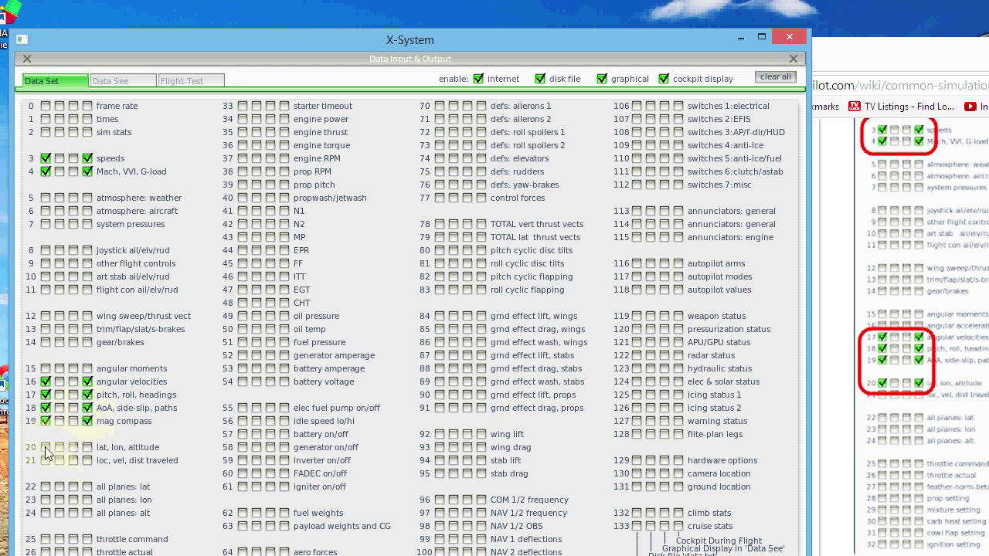
left_click(45, 447)
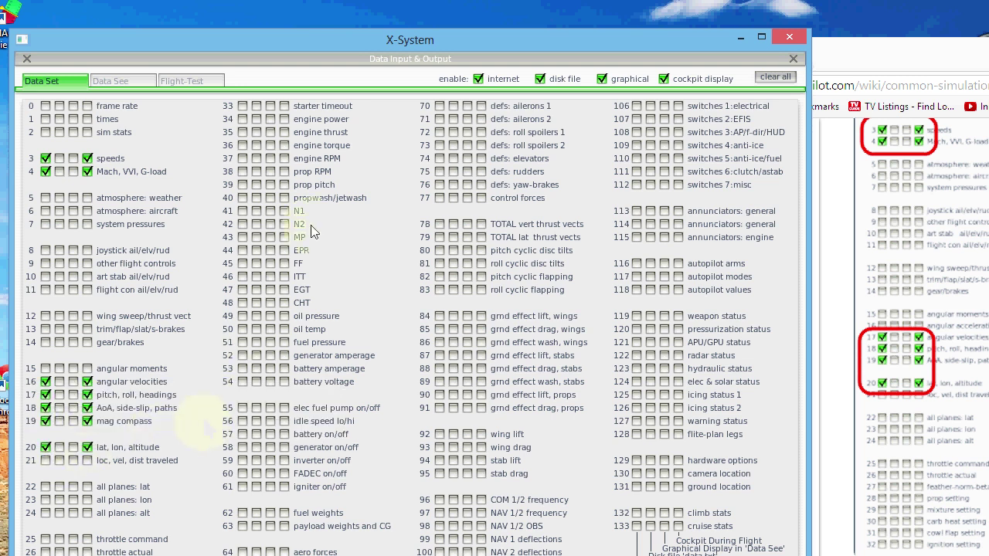
Step: Check the wiki, set X-Plane's UDP rate to 50.0 per second, and close Data Input & Output
left_click_drag(506, 47, 461, 5)
left_click_drag(888, 63, 288, 4)
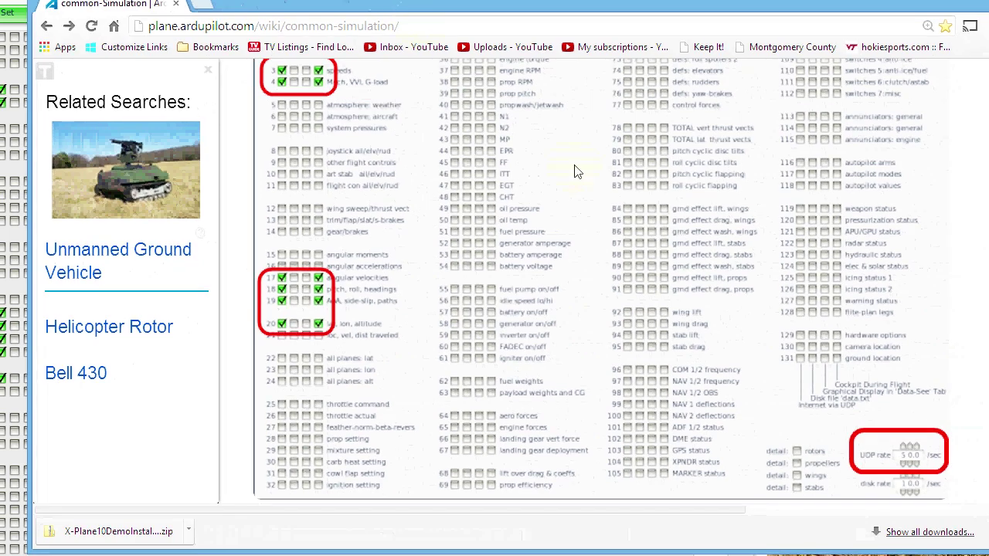
key("alt+Tab")
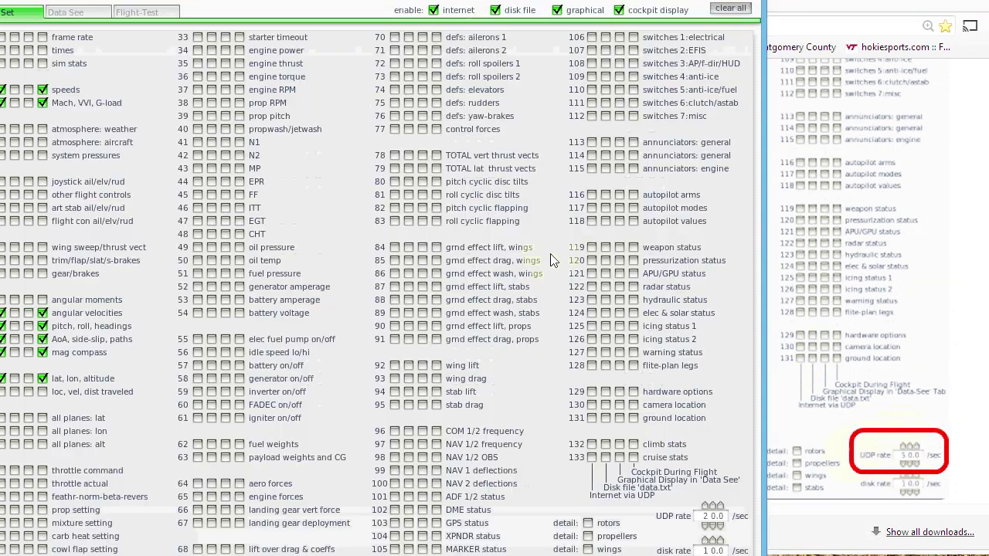
left_click(704, 518)
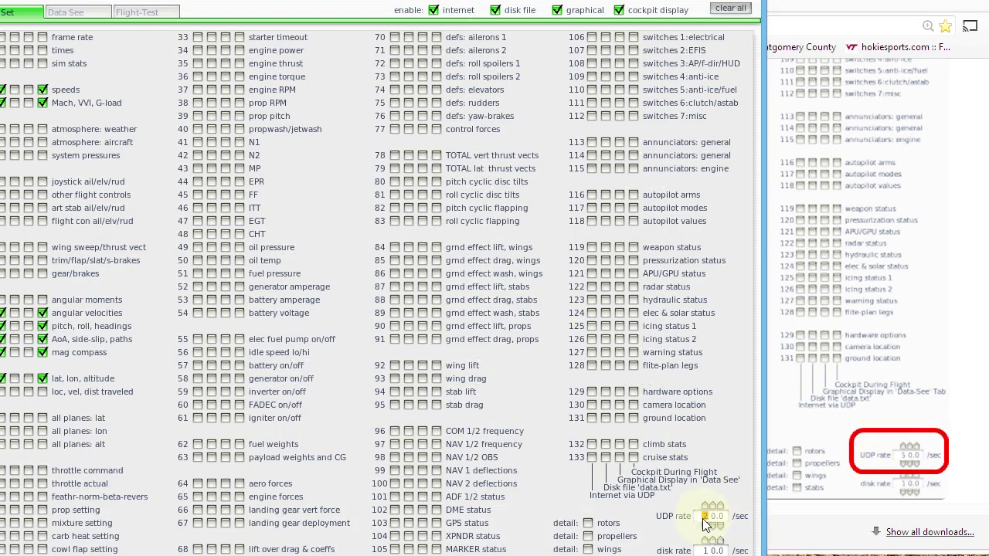
type("5")
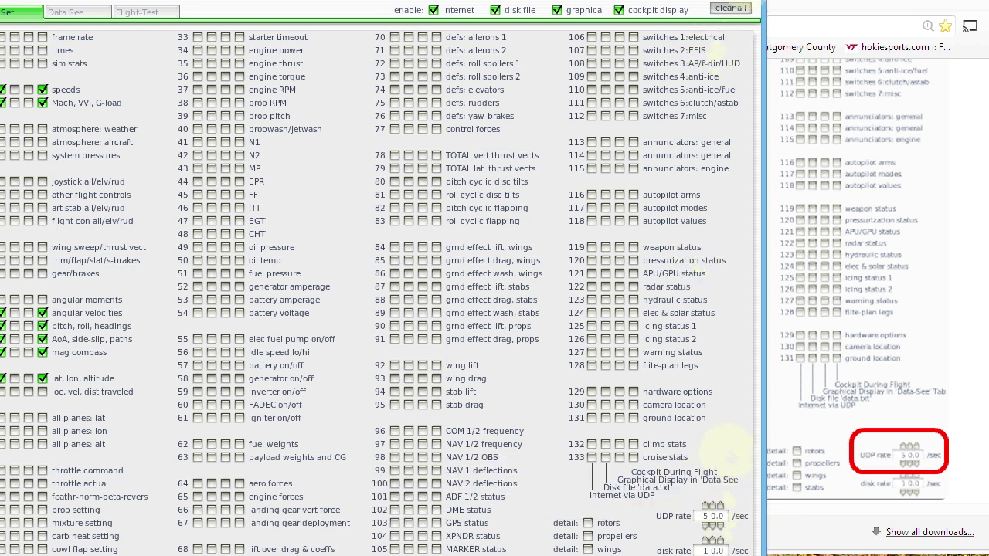
left_click(753, 4)
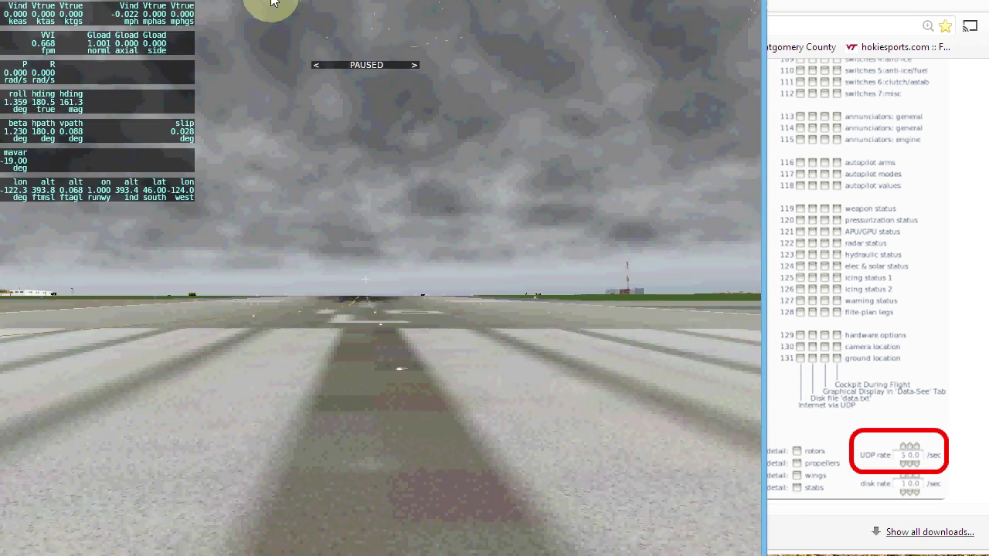
left_click(817, 5)
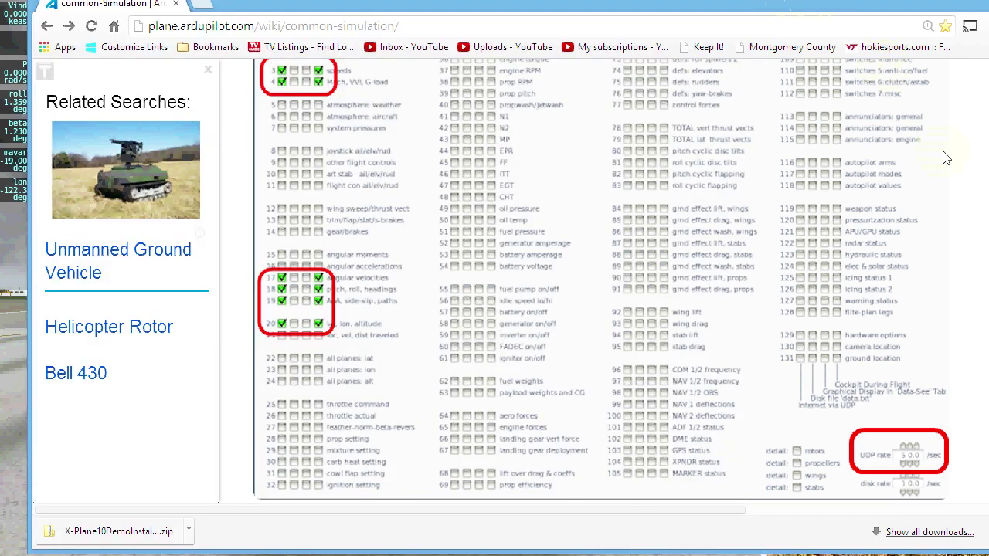
Step: Enlarge the wiki's xplane2 reference screenshot of the network settings beside the simulator
left_click_drag(885, 6, 837, 8)
left_click_drag(956, 254, 957, 286)
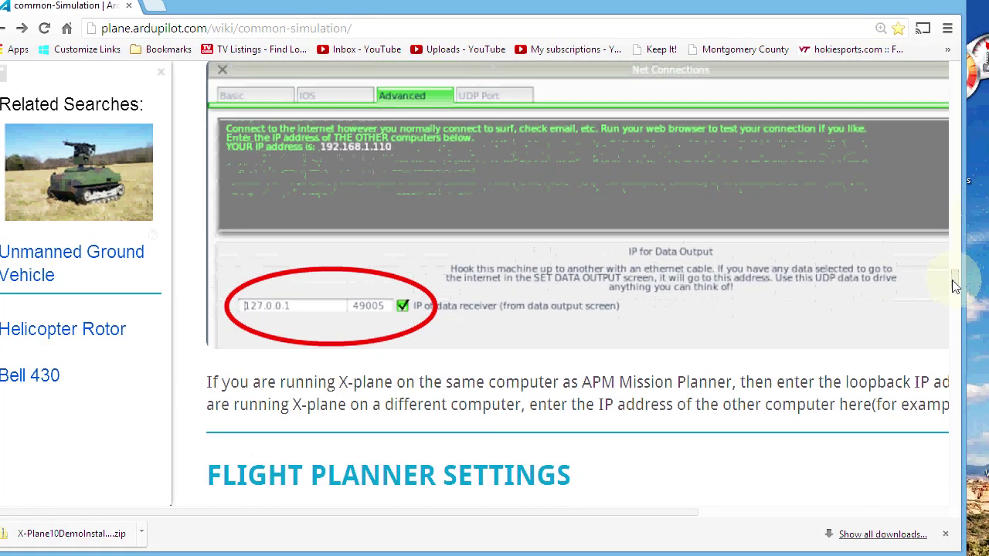
left_click(388, 317)
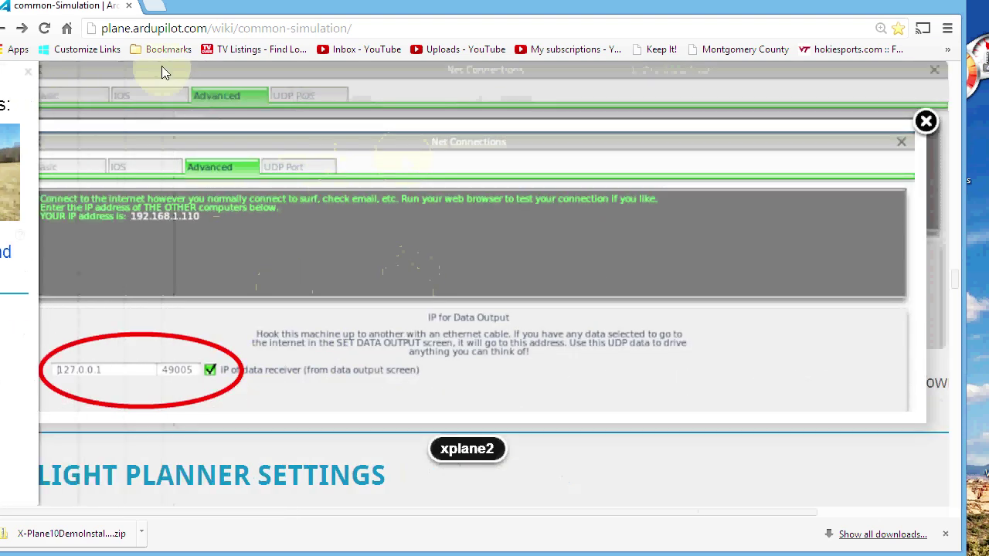
left_click_drag(225, 4, 970, 0)
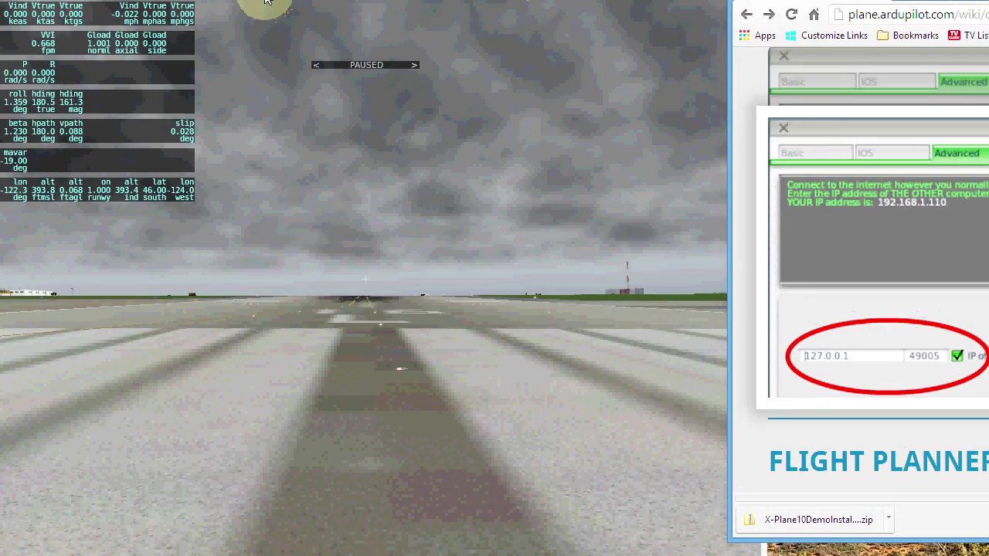
Step: In Net Connections' Data tab, send data to IP 127.0.0.1 on port 49005, then close it
left_click(267, 6)
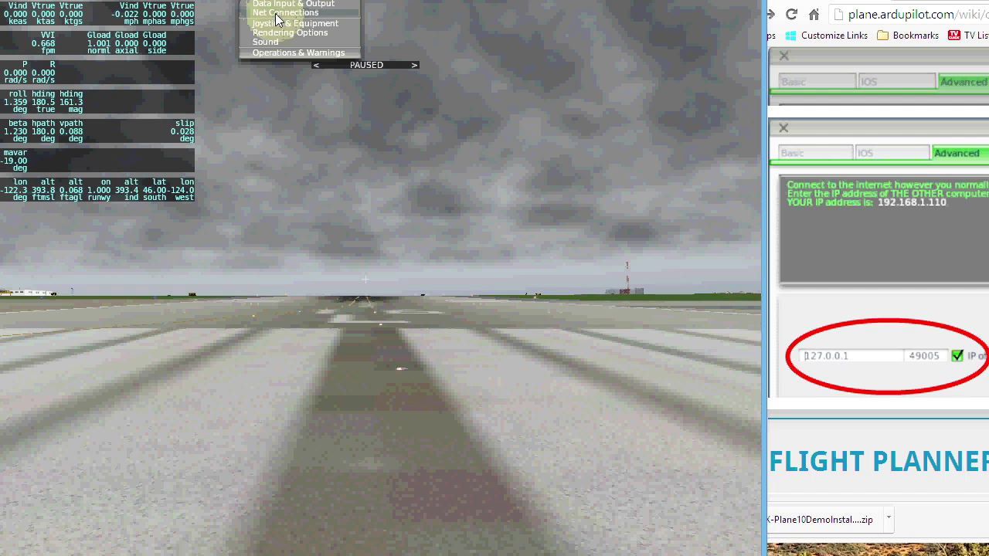
left_click(278, 13)
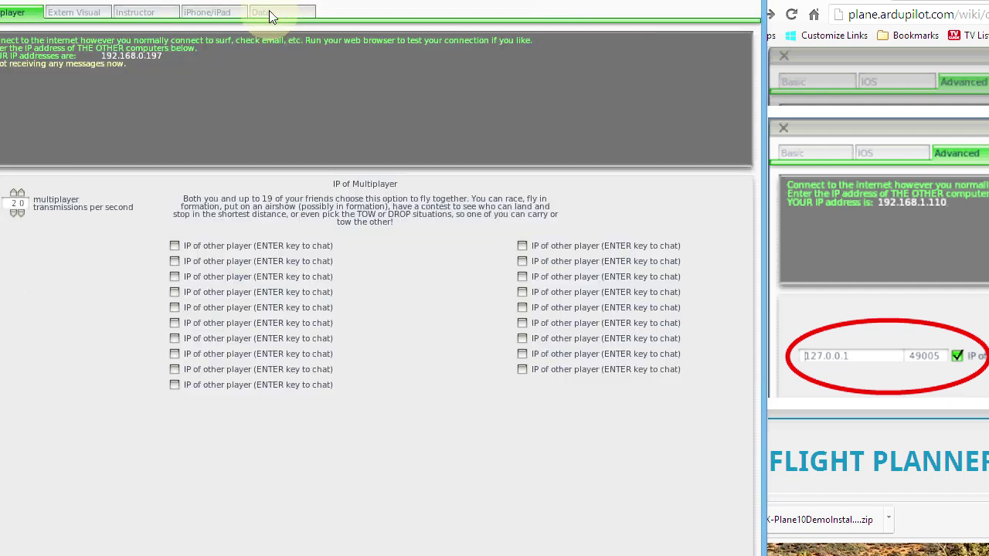
left_click(270, 17)
left_click(969, 162)
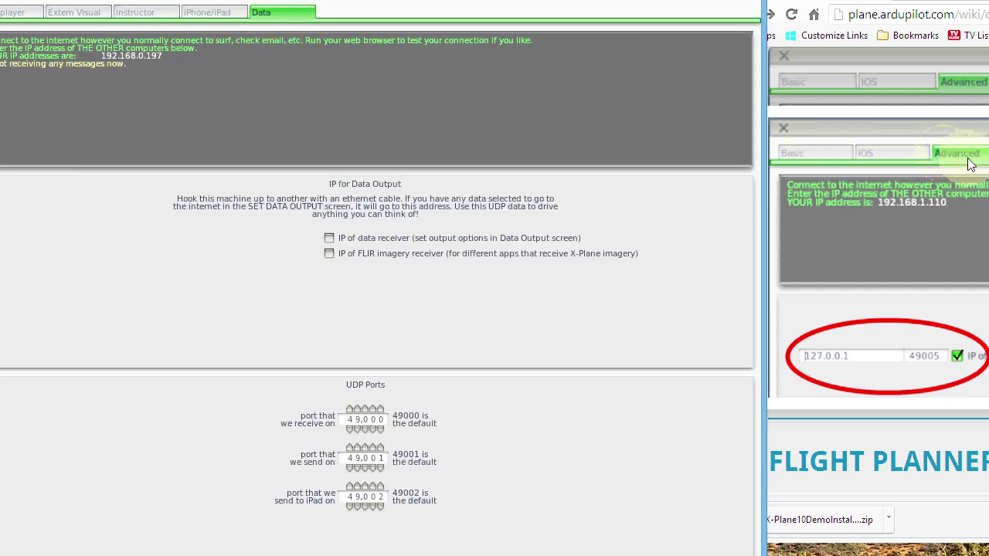
left_click(271, 21)
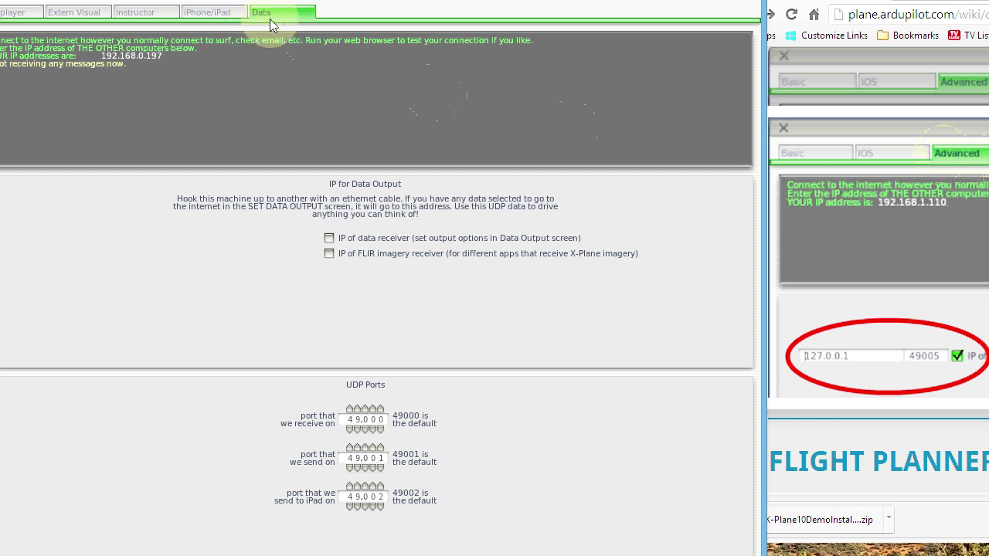
left_click(329, 238)
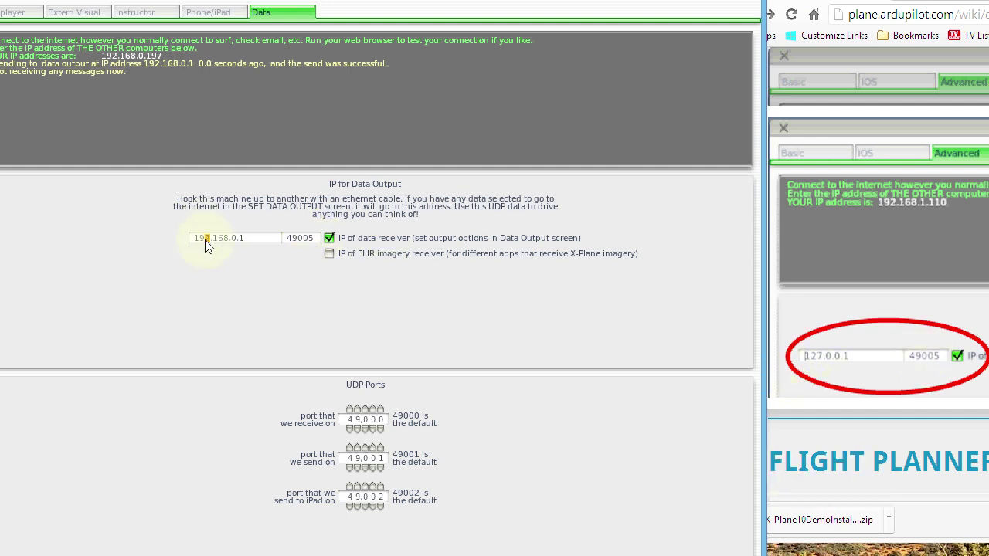
type("127.0")
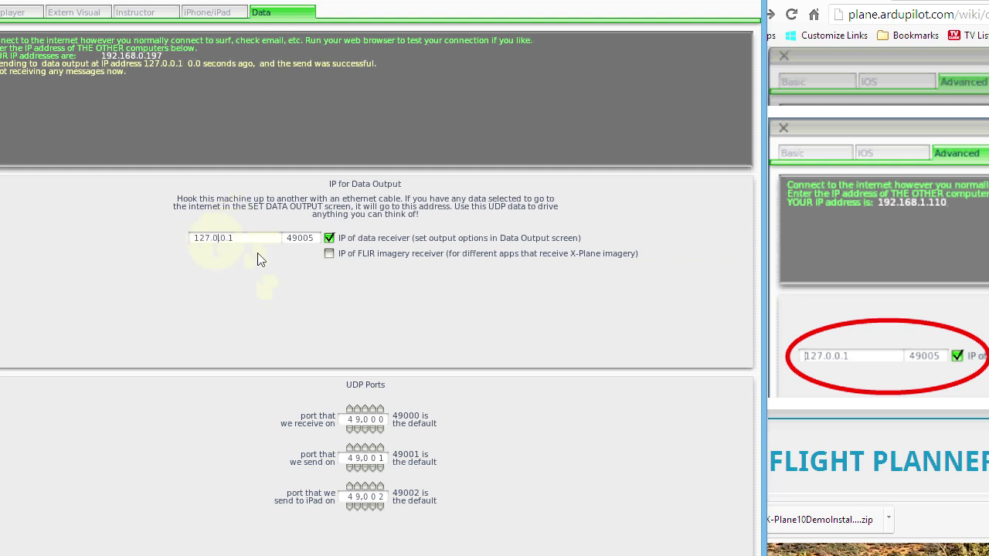
left_click(749, 2)
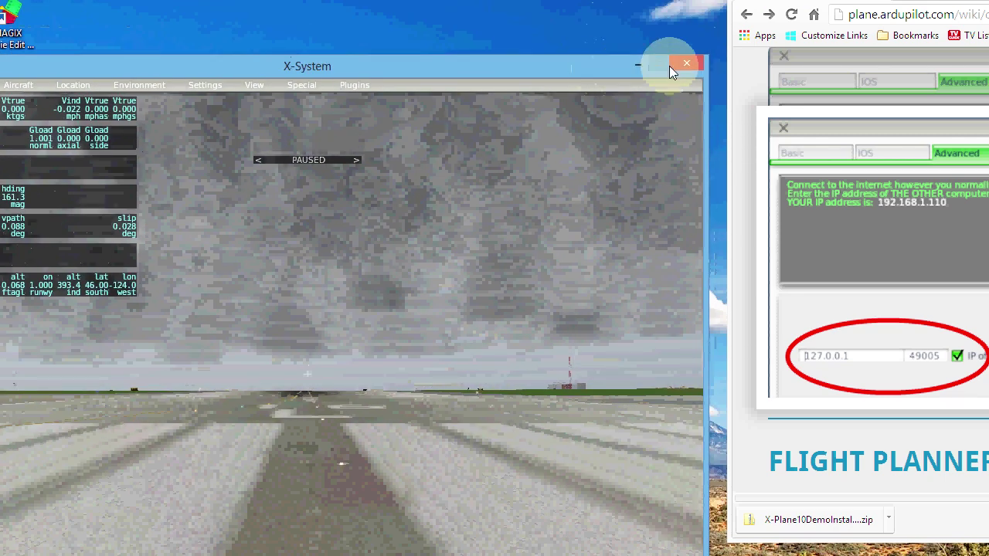
Step: Close X-Plane, dismiss the screenshot overlay, and scroll the wiki to the HIL firmware setup steps
left_click(687, 65)
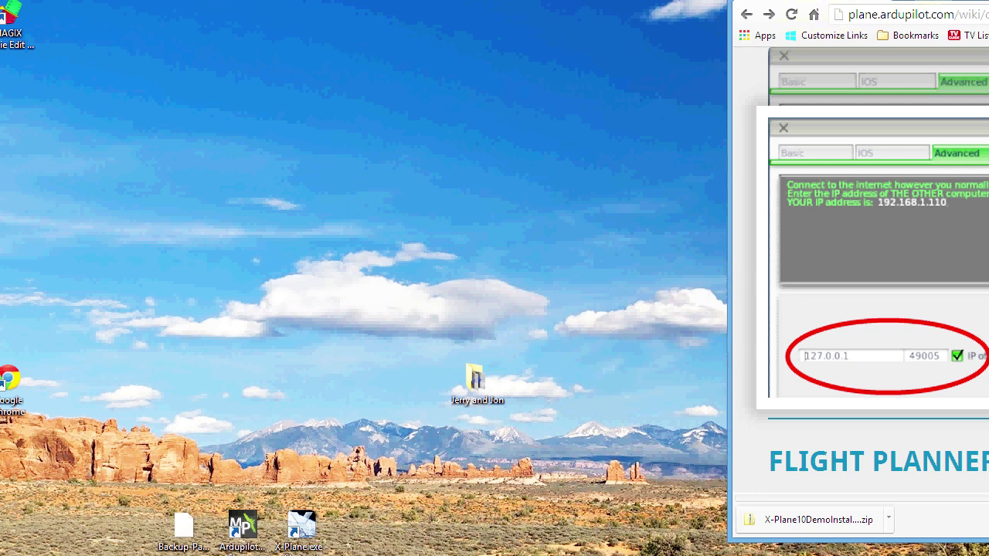
left_click_drag(966, 1, 943, 14)
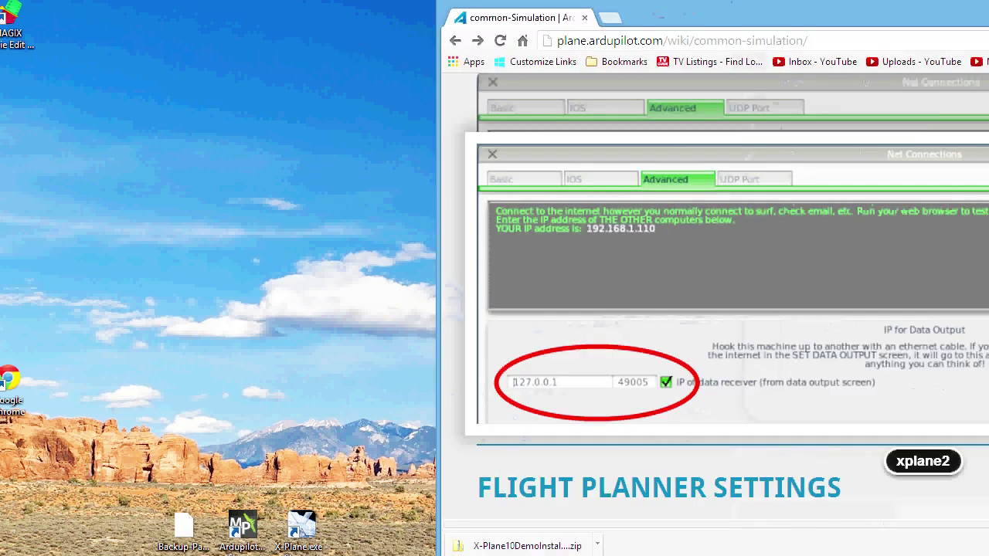
left_click_drag(836, 14, 490, 17)
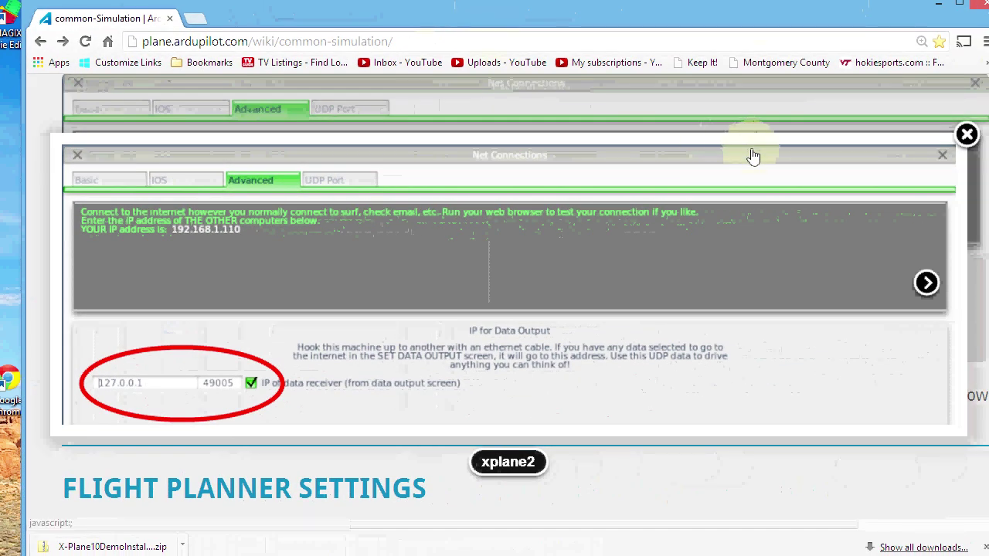
left_click(967, 135)
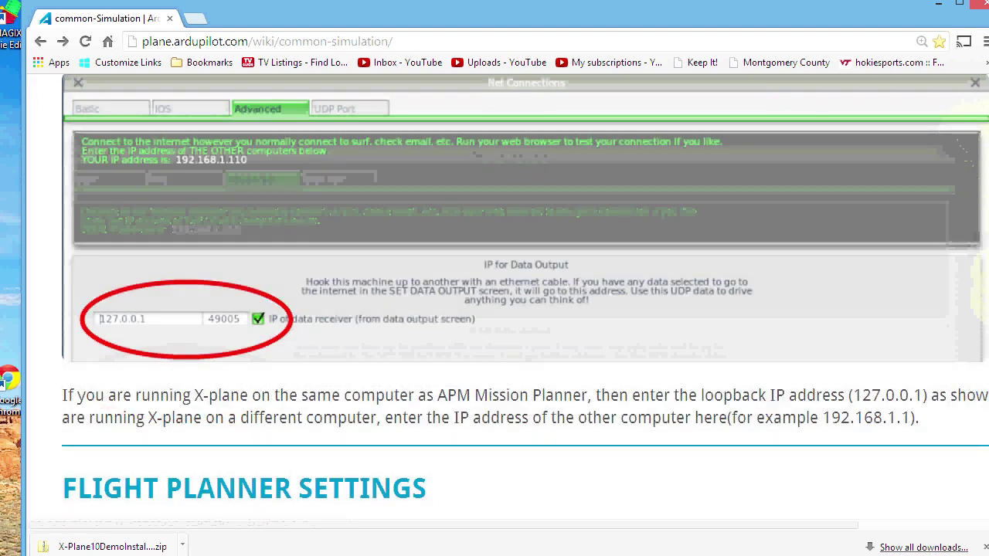
scroll(525, 309, "down", 2)
scroll(525, 309, "down", 3)
scroll(525, 309, "down", 1)
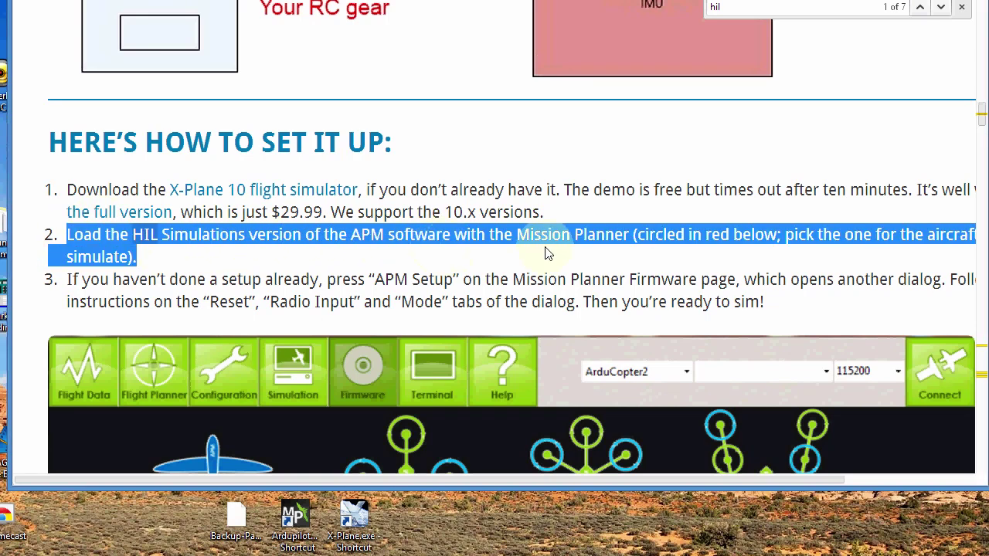
Step: Launch Mission Planner from its desktop shortcut and bring its window fully into view
left_click(532, 266)
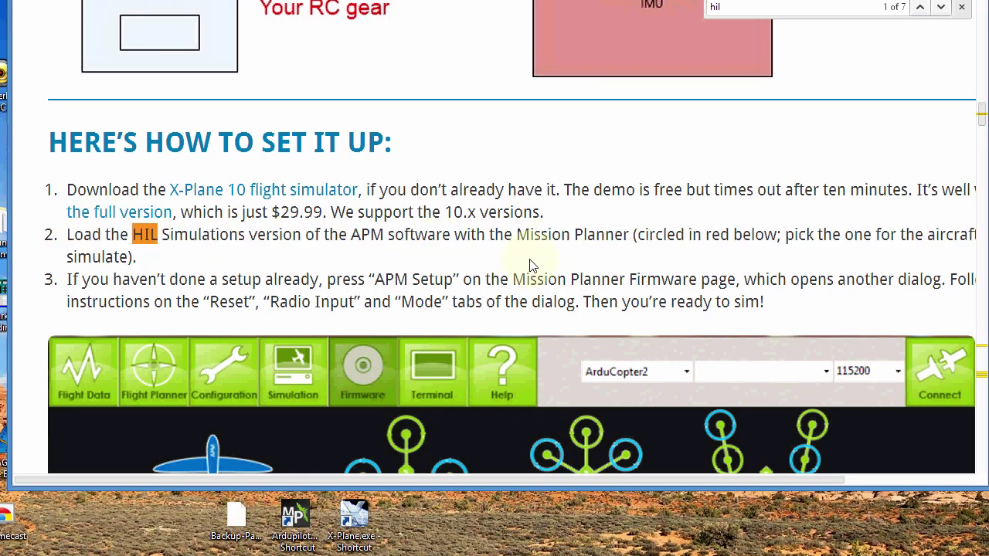
left_click(294, 521)
double_click(294, 522)
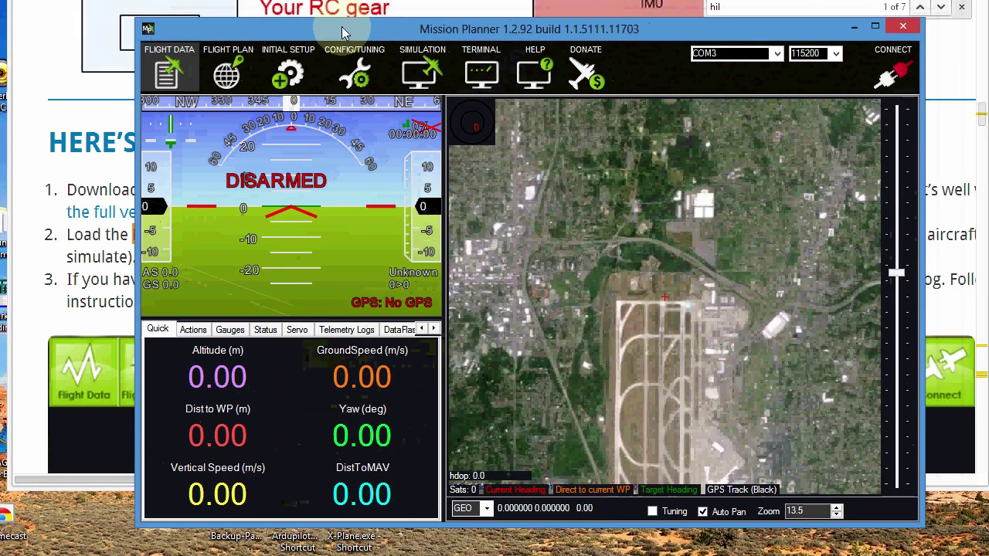
left_click_drag(348, 24, 317, 28)
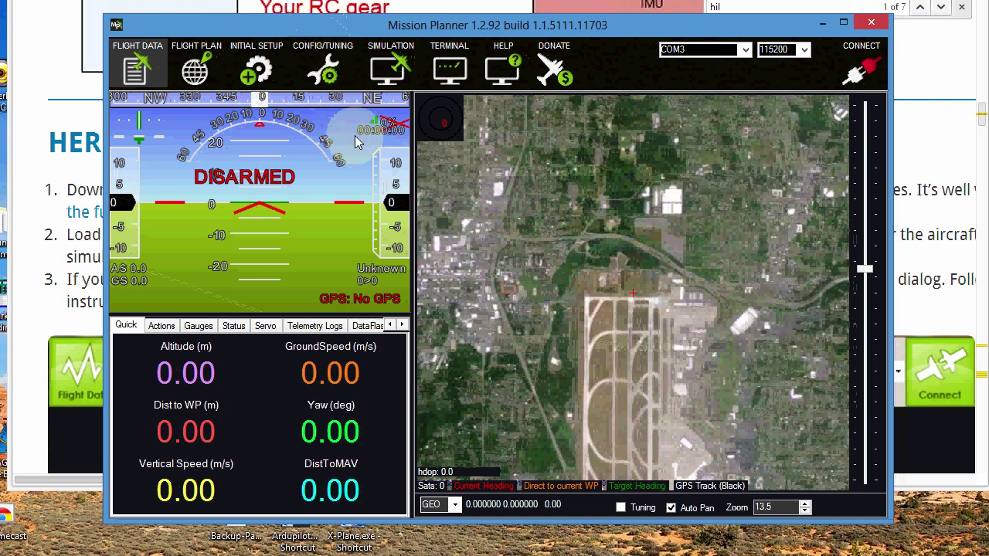
Step: Under Initial Setup > Install Firmware, upload the HIL simulator PLANE firmware, ArduPlane V2.76
left_click(261, 75)
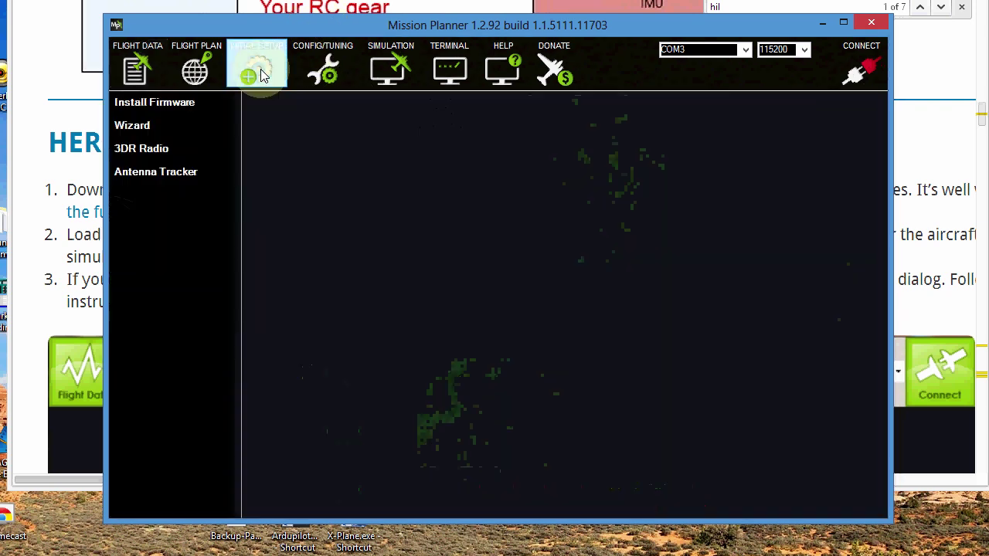
left_click(166, 106)
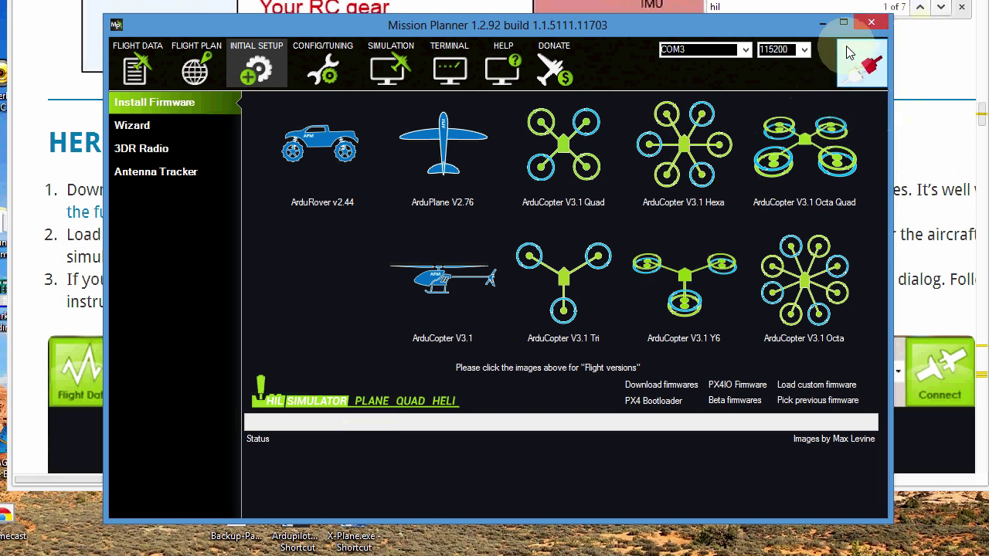
left_click(378, 407)
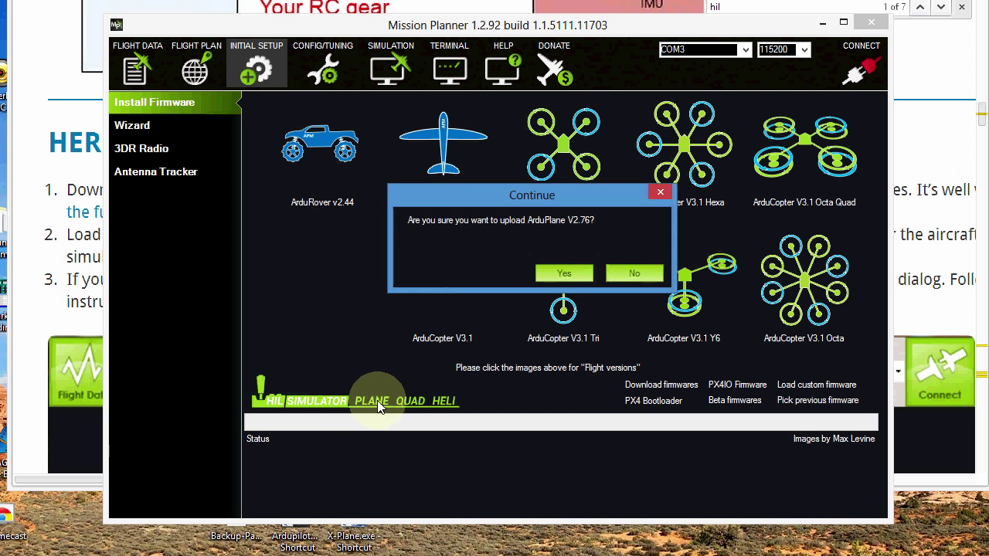
left_click(570, 273)
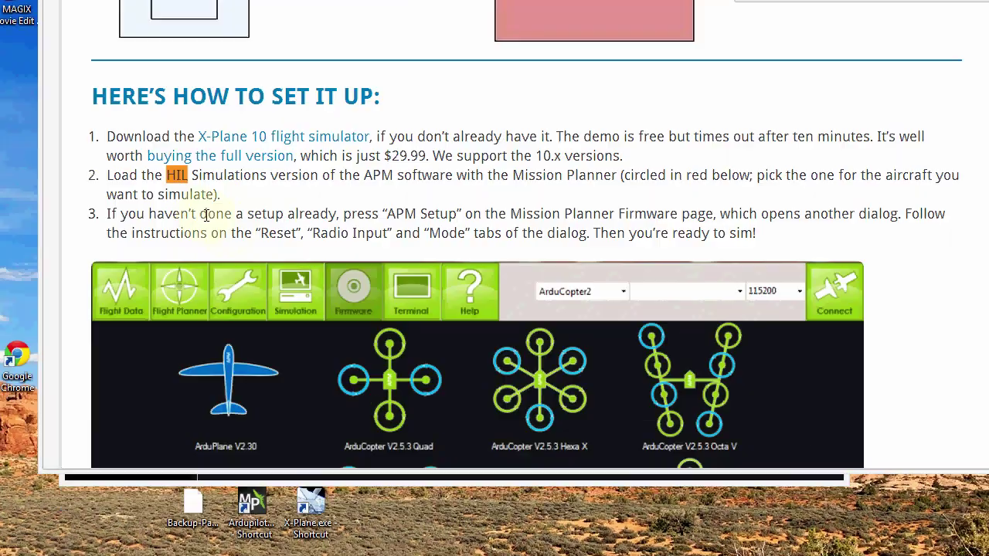
left_click_drag(99, 217, 746, 233)
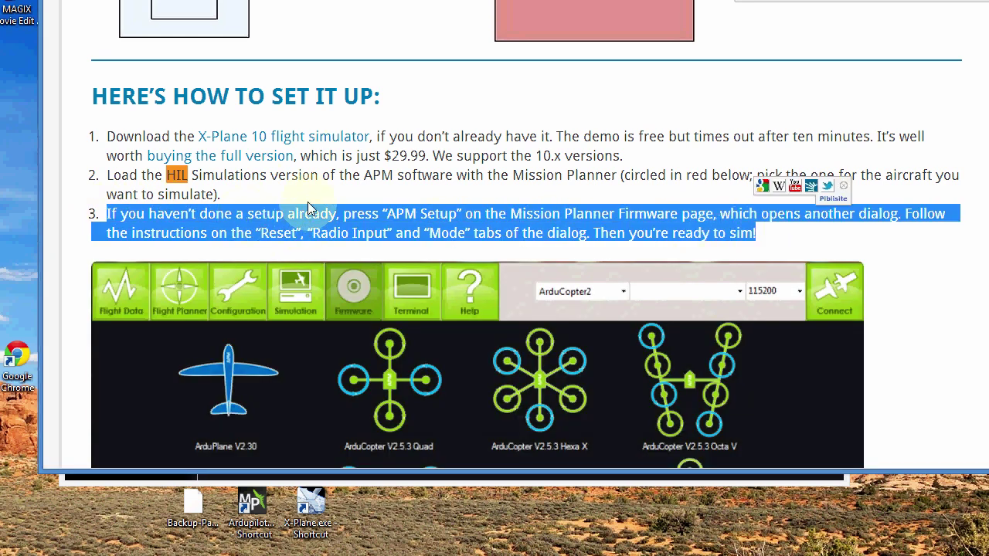
left_click(297, 225)
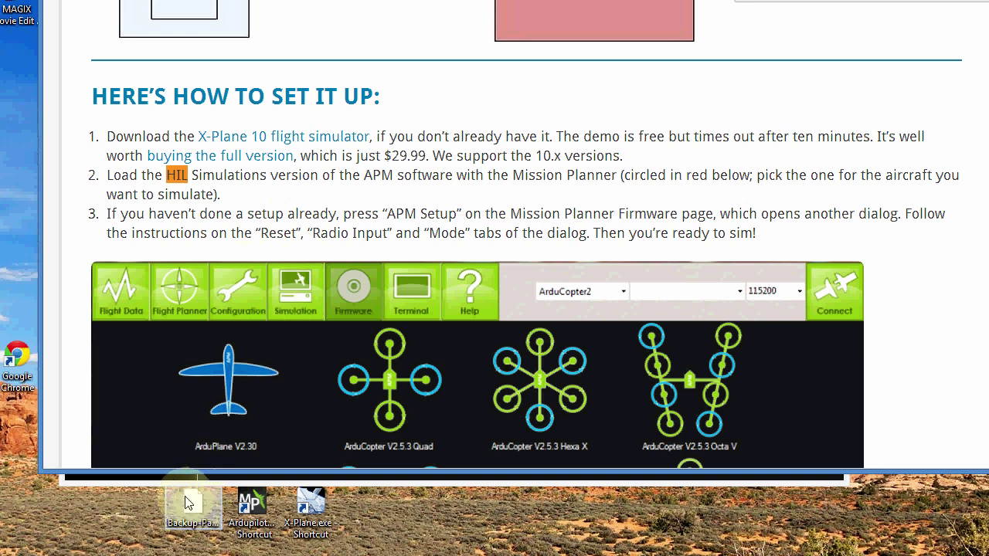
Step: Bring Mission Planner forward and connect to the autopilot on COM3
left_click(112, 479)
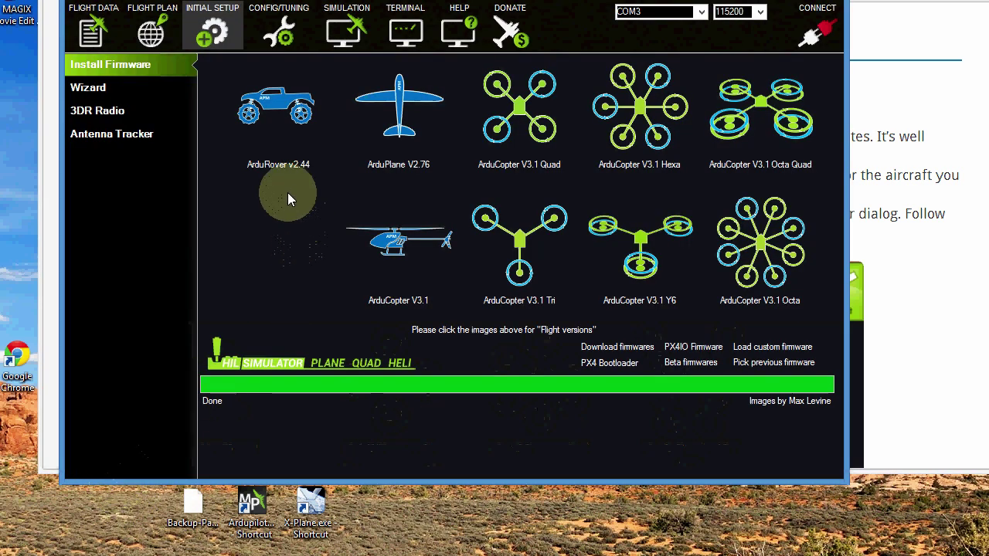
left_click(291, 35)
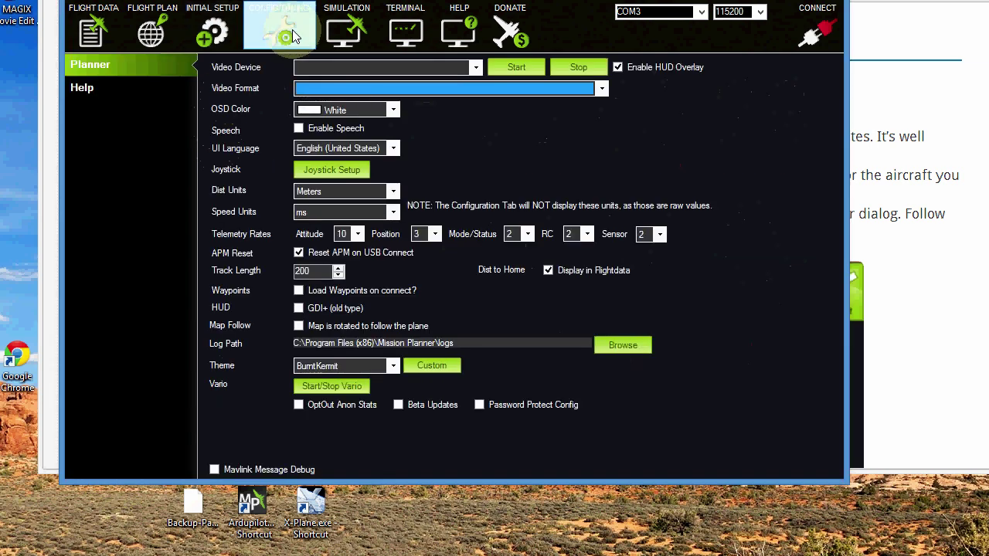
left_click(220, 37)
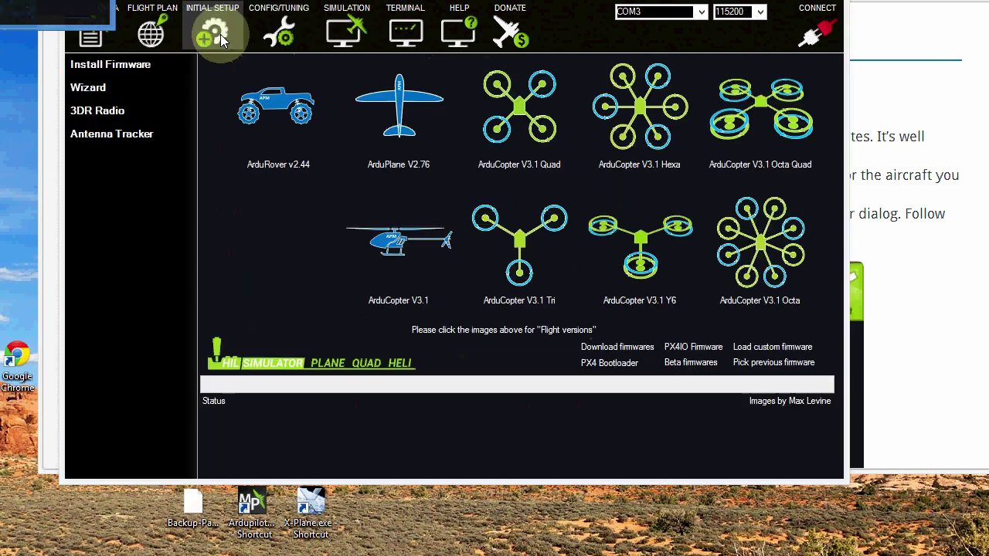
left_click(815, 34)
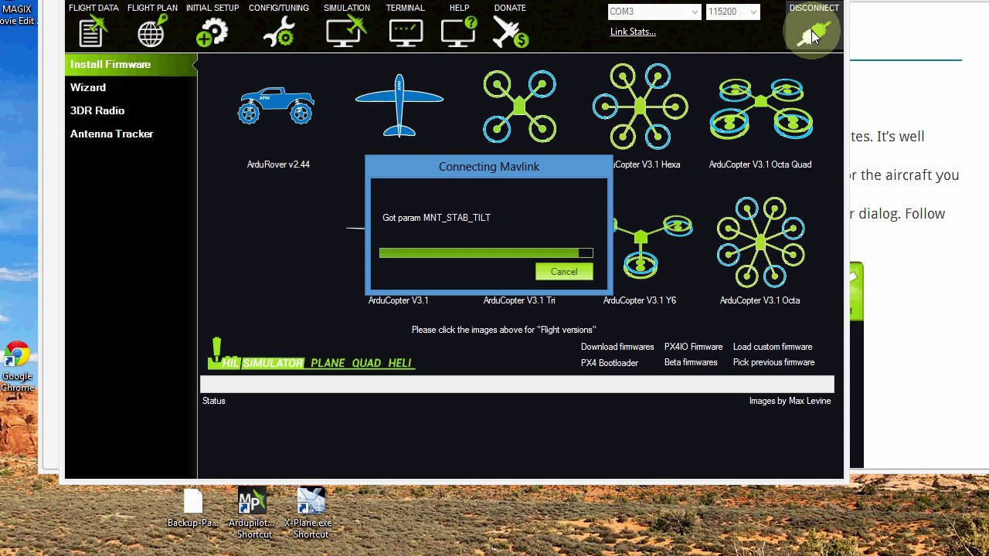
Step: Open the Full Parameter List under CONFIG/TUNING and start loading a saved parameter file
left_click(280, 39)
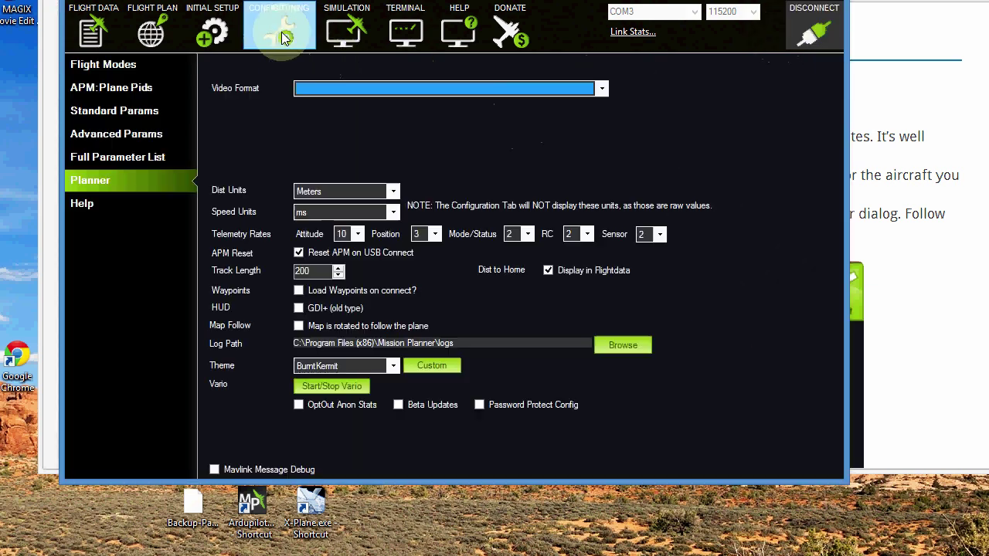
left_click(152, 158)
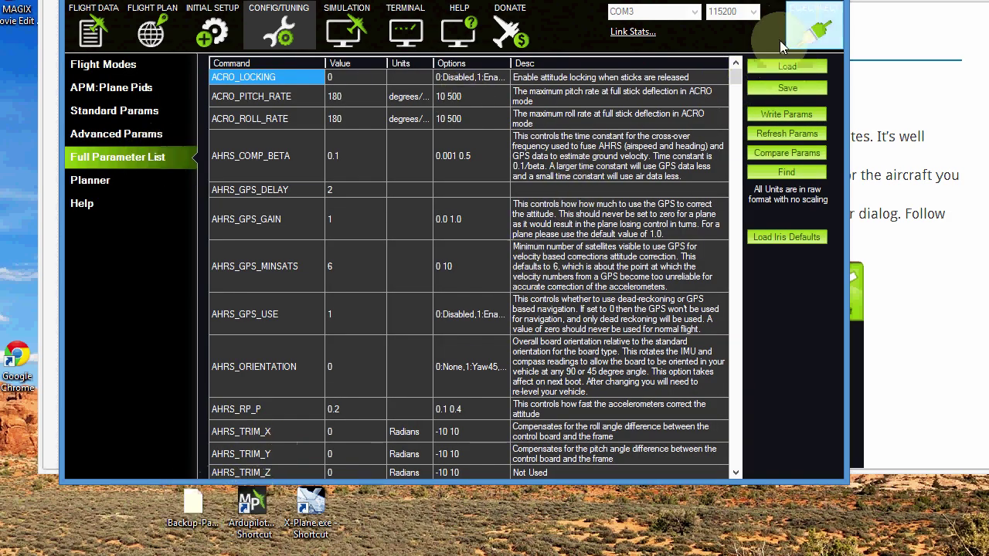
left_click(767, 66)
Step: Load My Backup-Parameters.param from the Desktop and dismiss the saved-note message
left_click(126, 107)
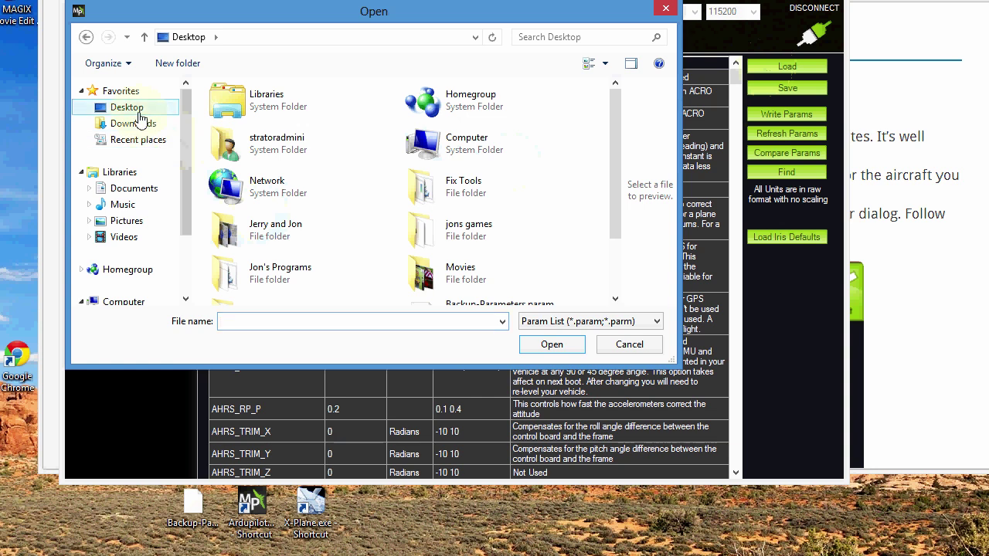
left_click_drag(617, 126, 610, 196)
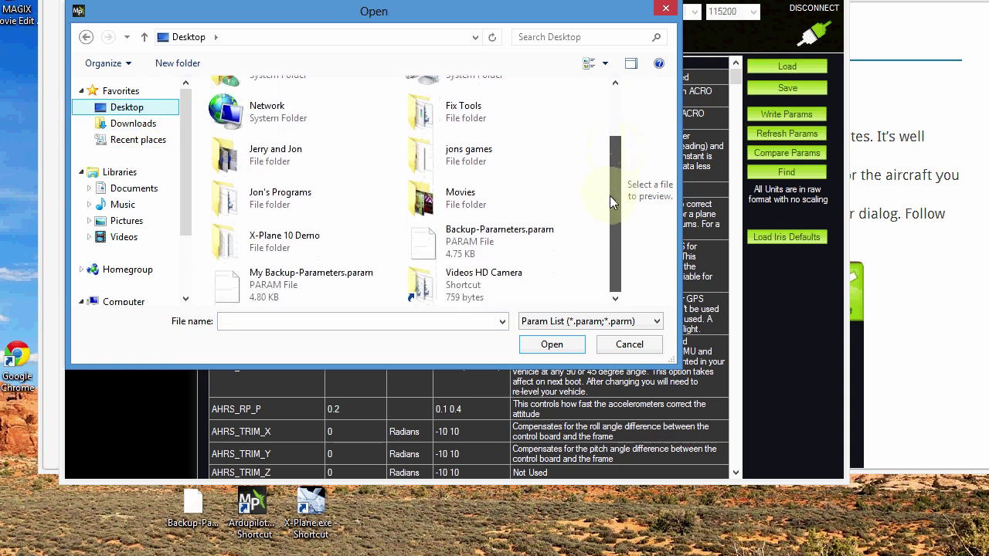
left_click(293, 287)
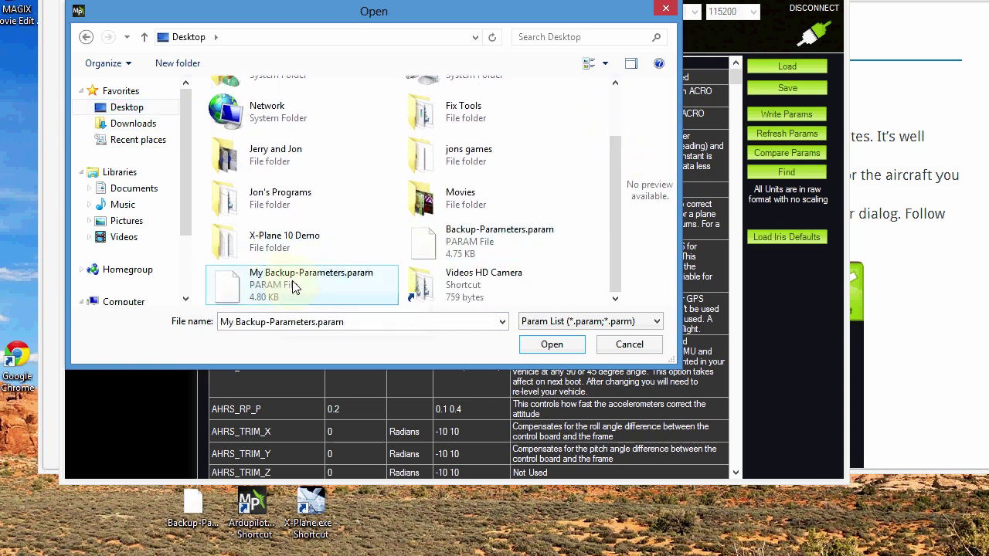
left_click(544, 348)
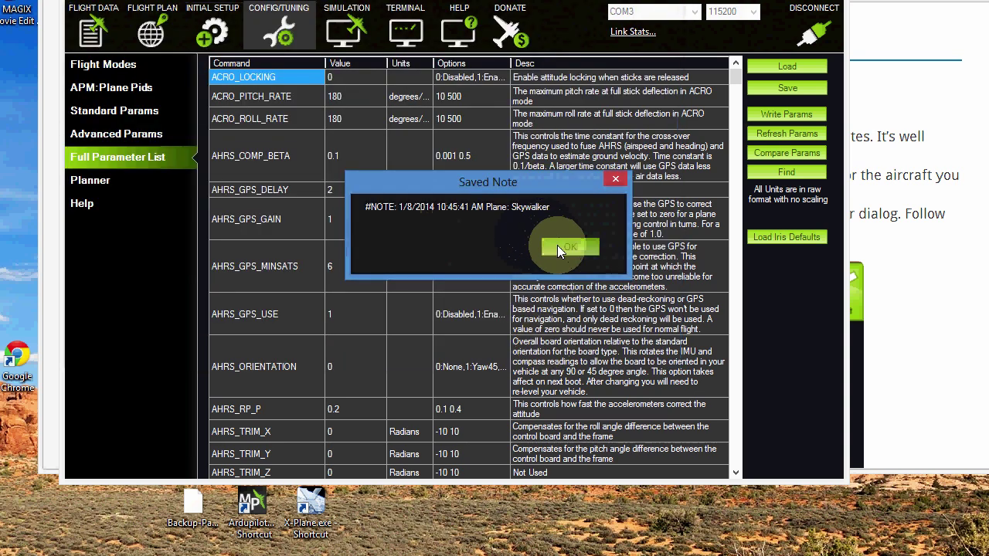
left_click(558, 246)
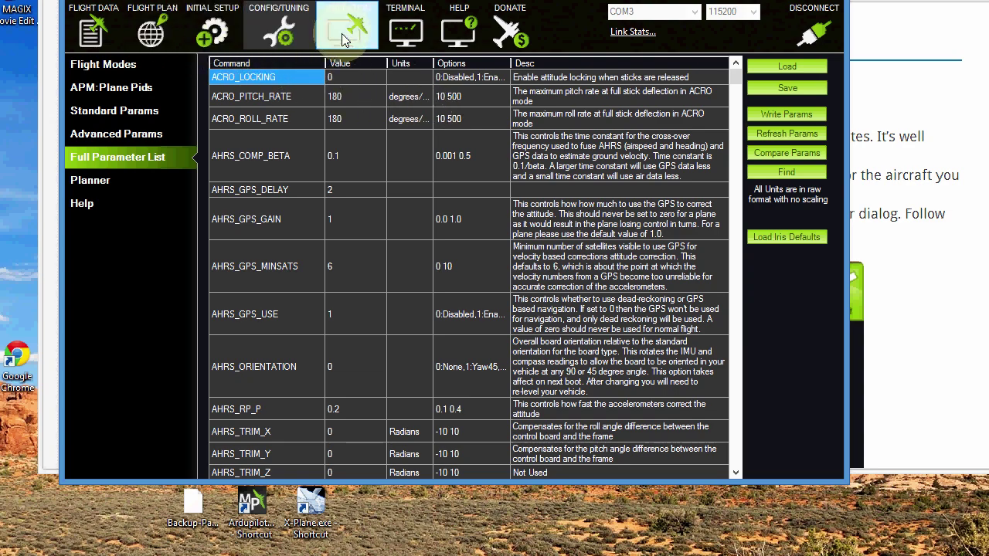
left_click_drag(735, 77, 725, 178)
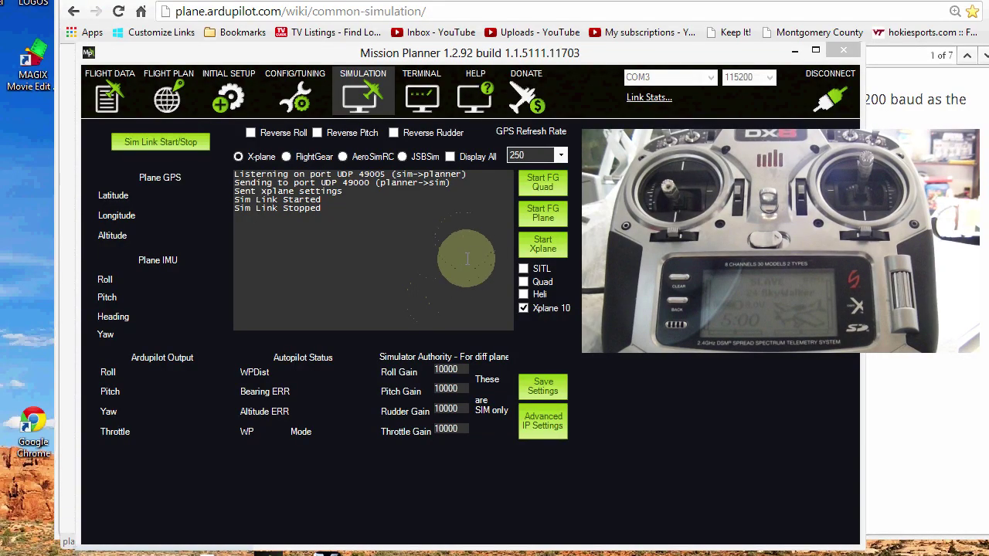
Step: Re-tick Xplane 10, enable Display All, and run the X-plane sim link to graph live outputs
left_click(526, 308)
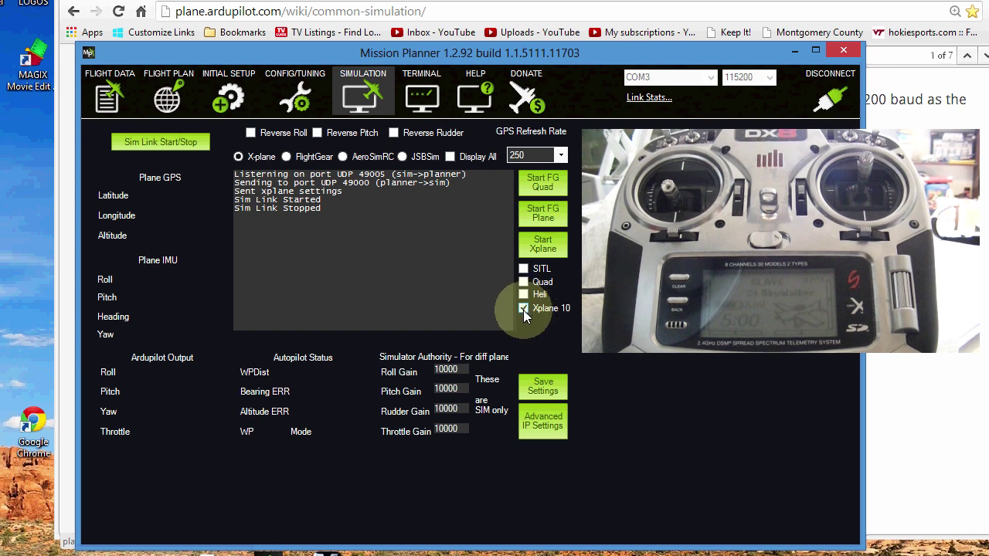
left_click(526, 307)
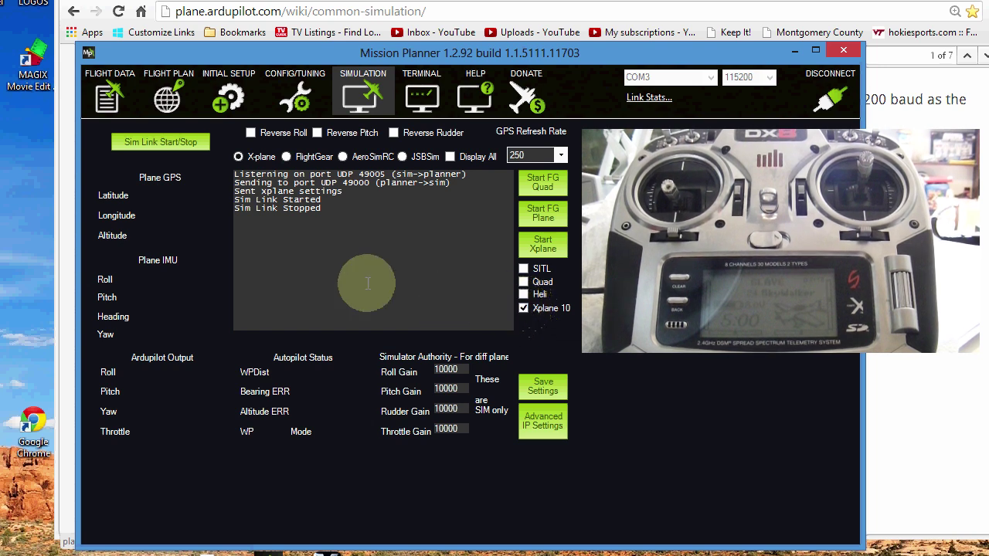
left_click(305, 269)
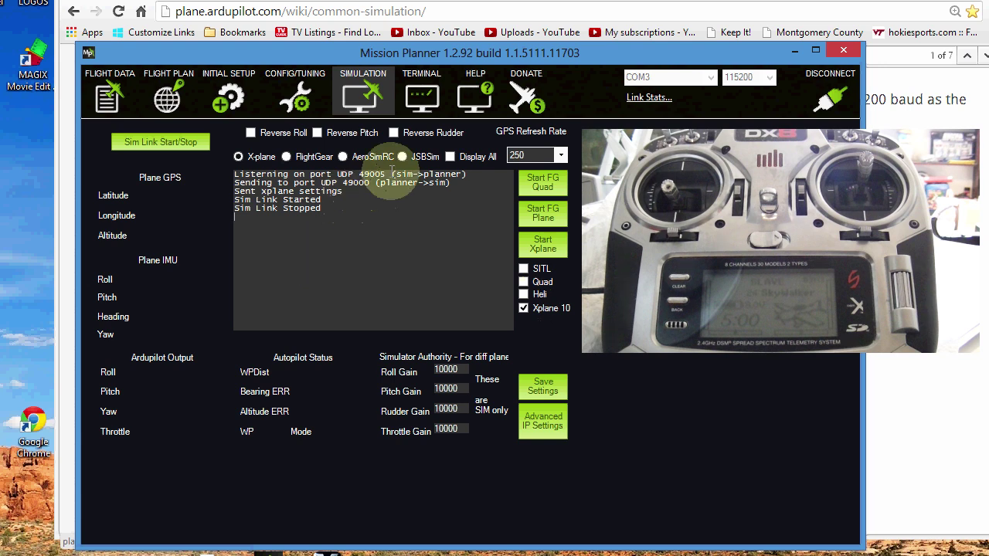
left_click(451, 158)
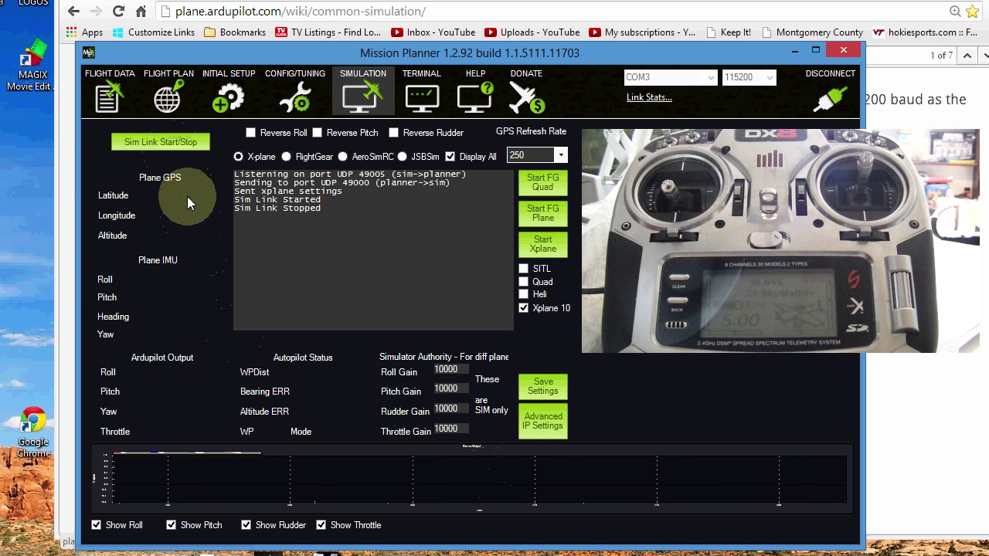
left_click(162, 142)
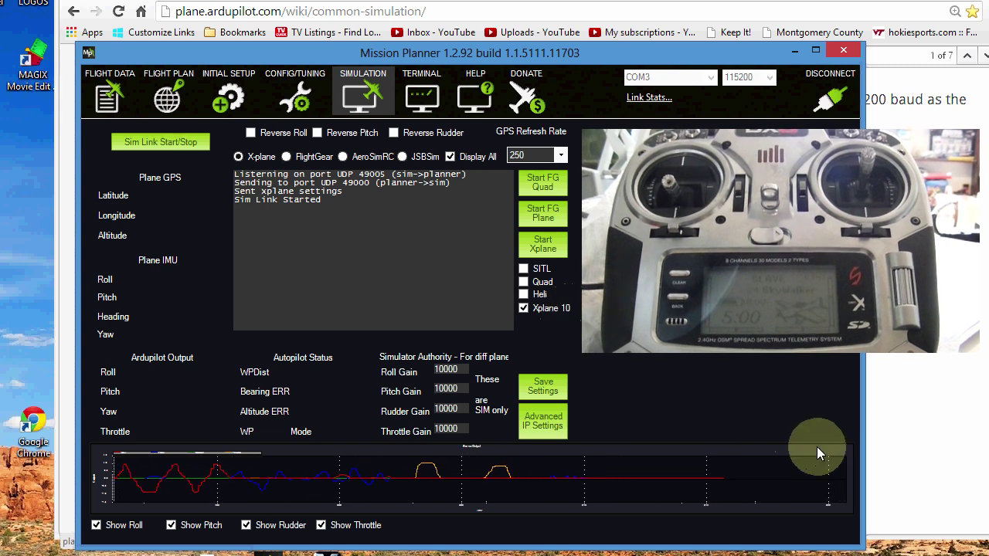
left_click(168, 142)
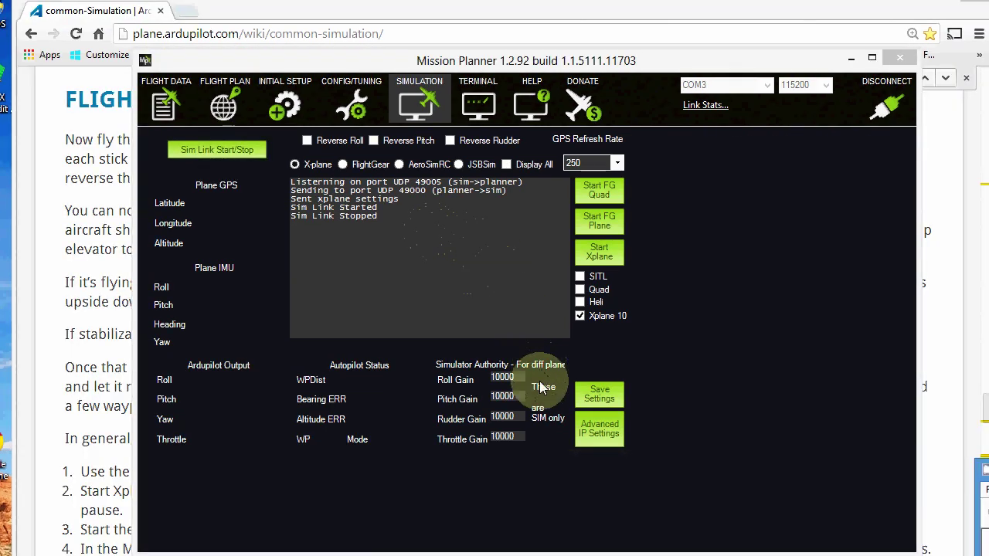
Step: In Advanced IP Settings, keep address 127.0.0.1 and ports 49000 and 49005
left_click(479, 184)
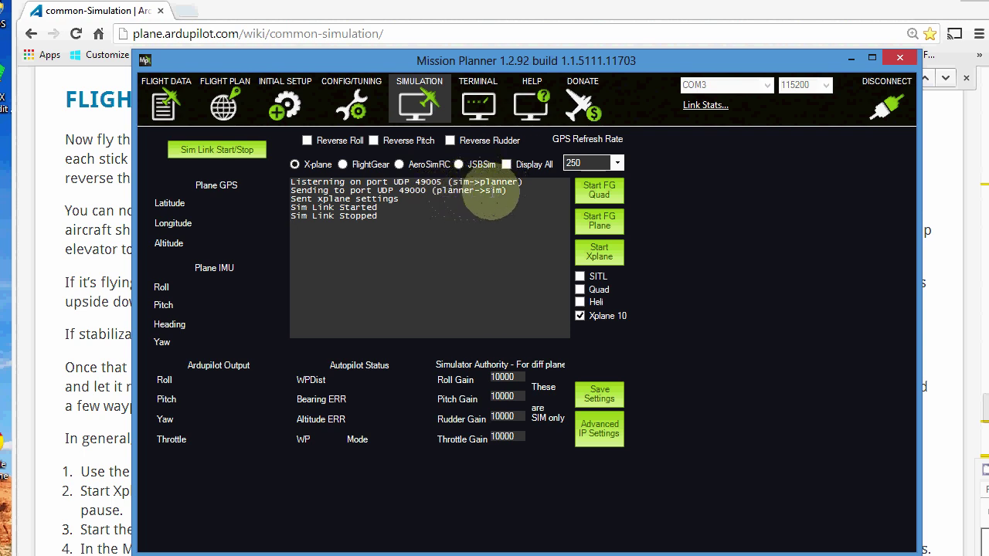
left_click(602, 433)
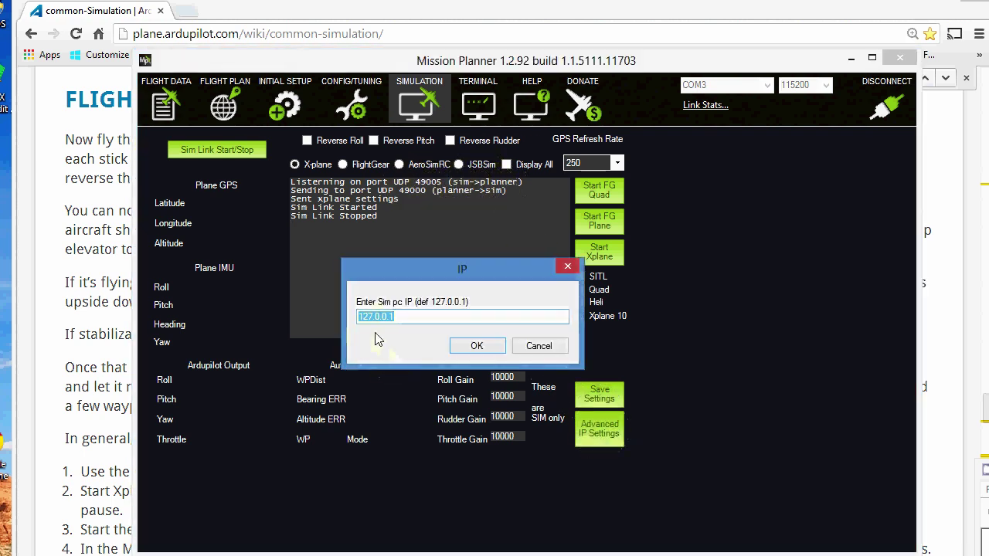
key("Return")
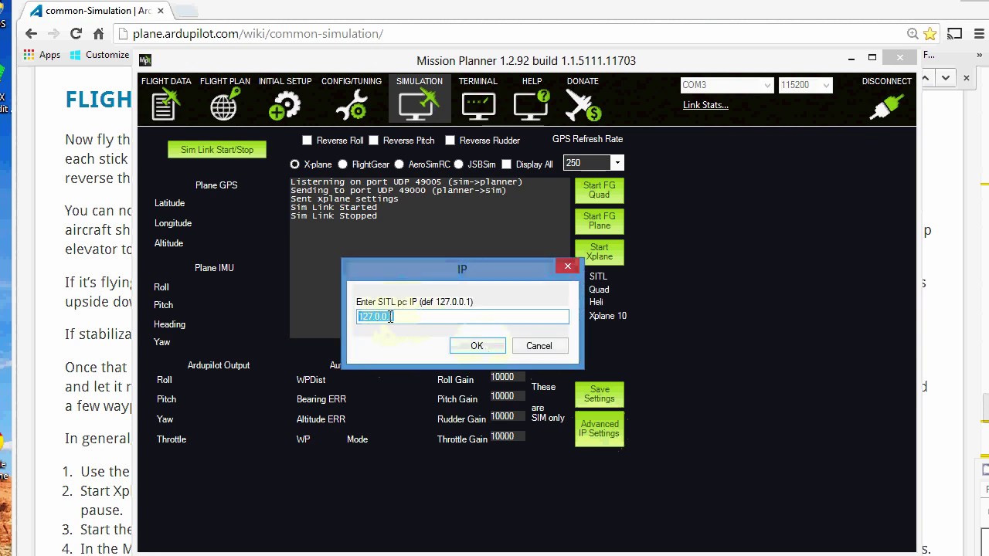
left_click(464, 350)
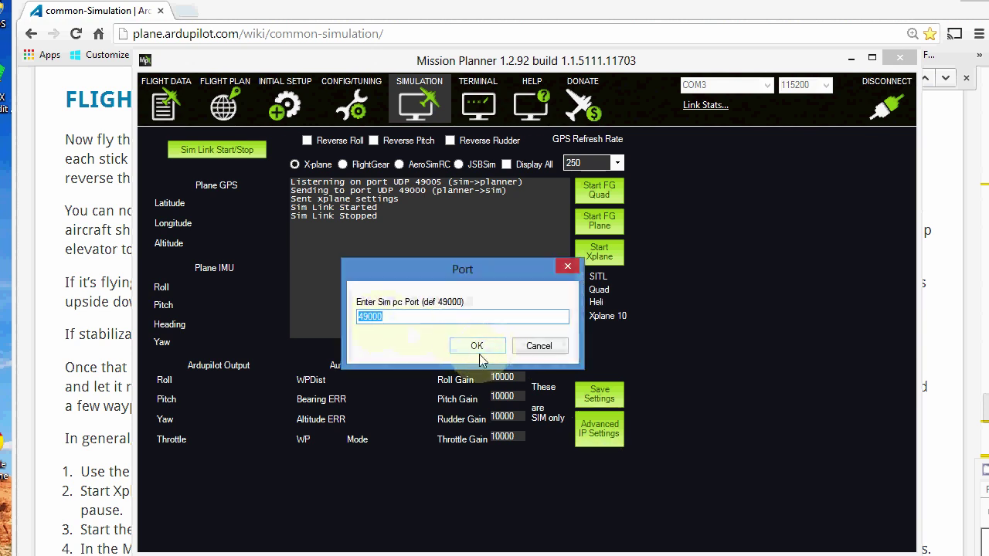
left_click(475, 346)
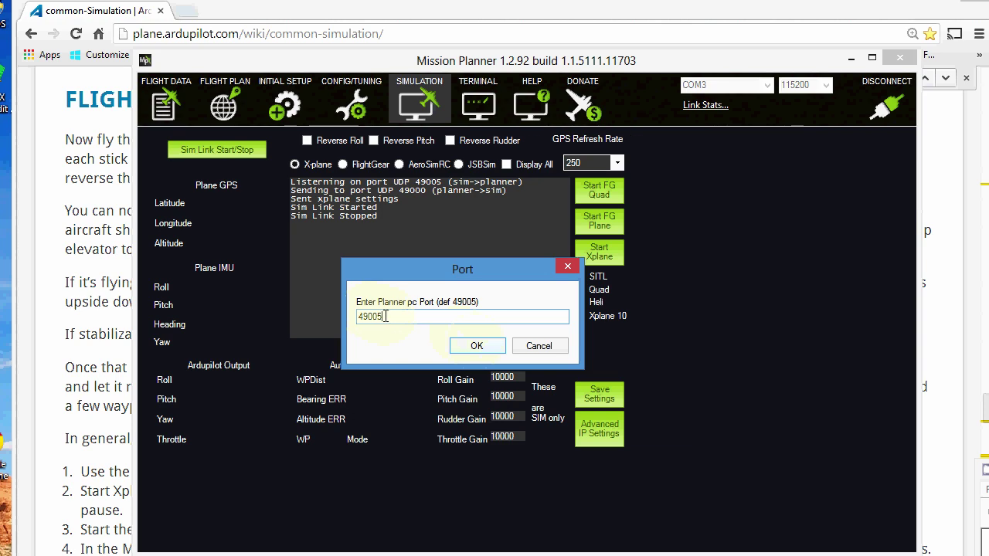
left_click(477, 346)
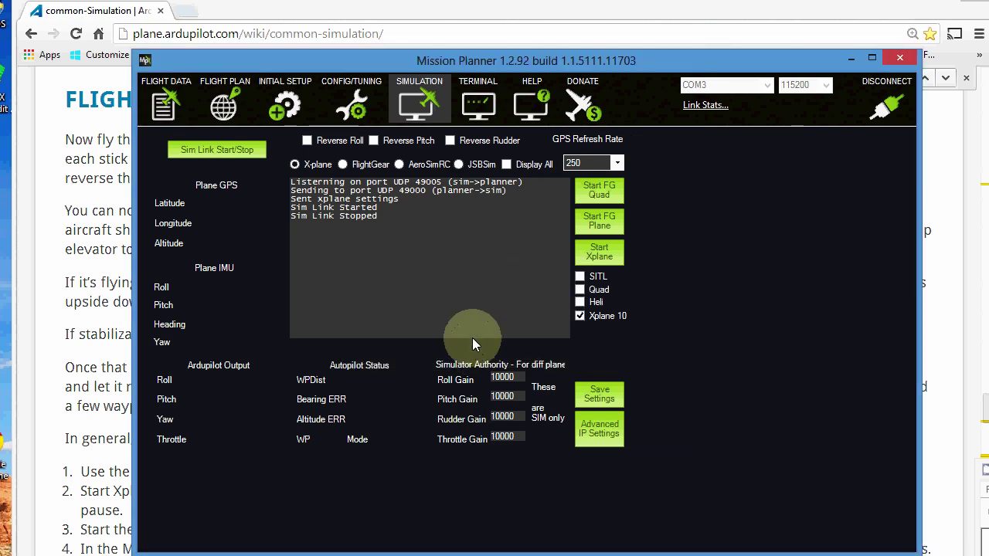
left_click(342, 165)
left_click(236, 10)
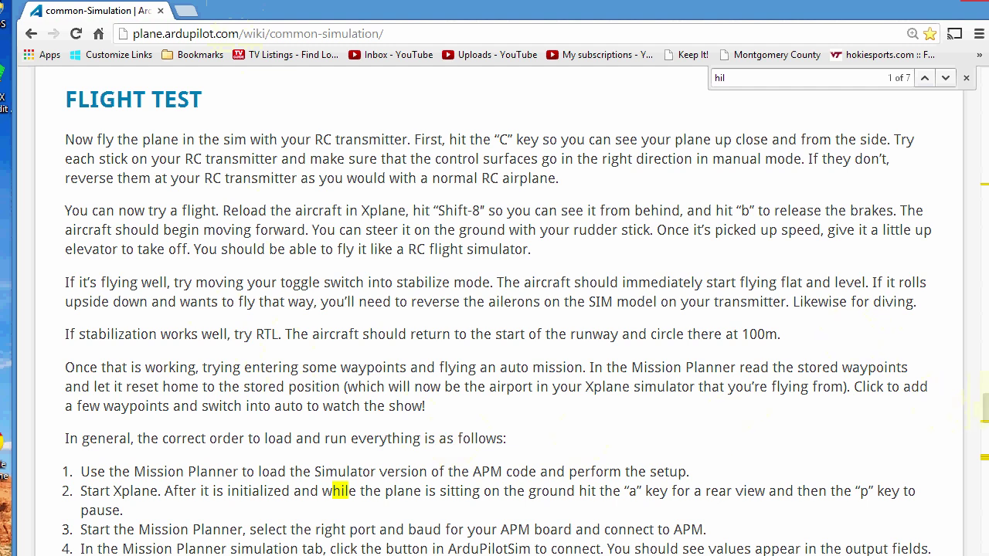
Step: Scroll the wiki to the numbered run order and highlight steps 2 and 3
scroll(494, 309, "down", 2)
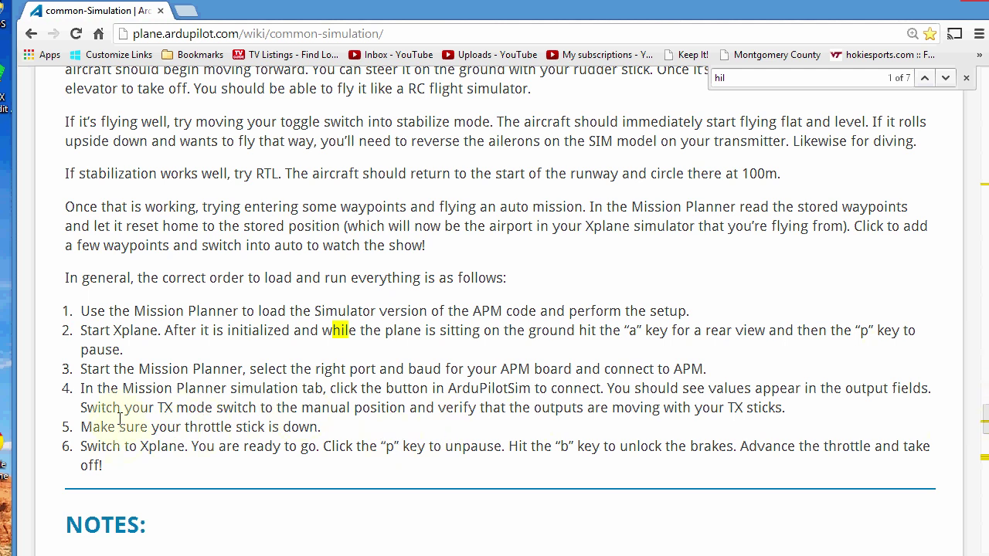
left_click_drag(90, 330, 325, 371)
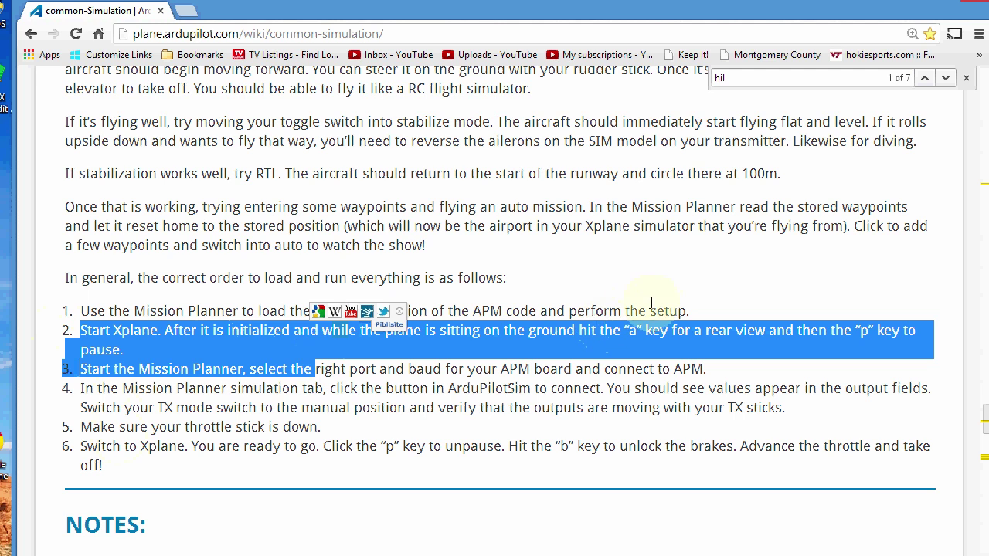
left_click_drag(647, 329, 602, 338)
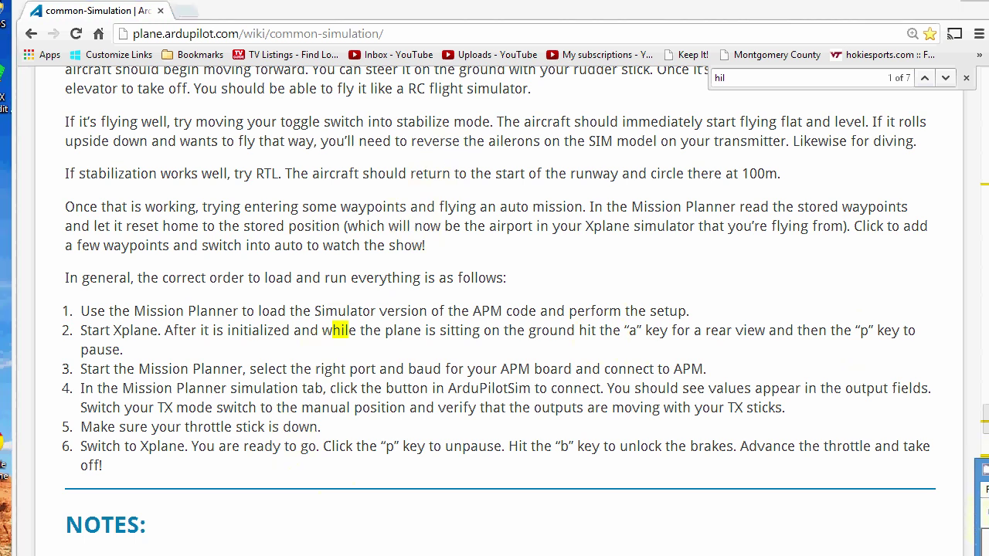
left_click(495, 274)
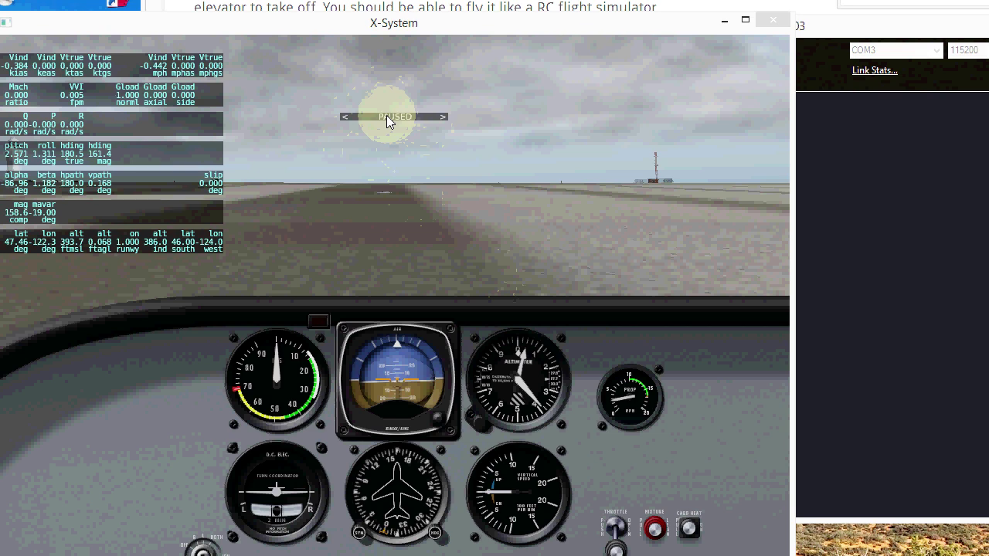
Step: Switch the paused X-Plane aircraft to the outside chase view with View is Chase
mouse_move(418, 35)
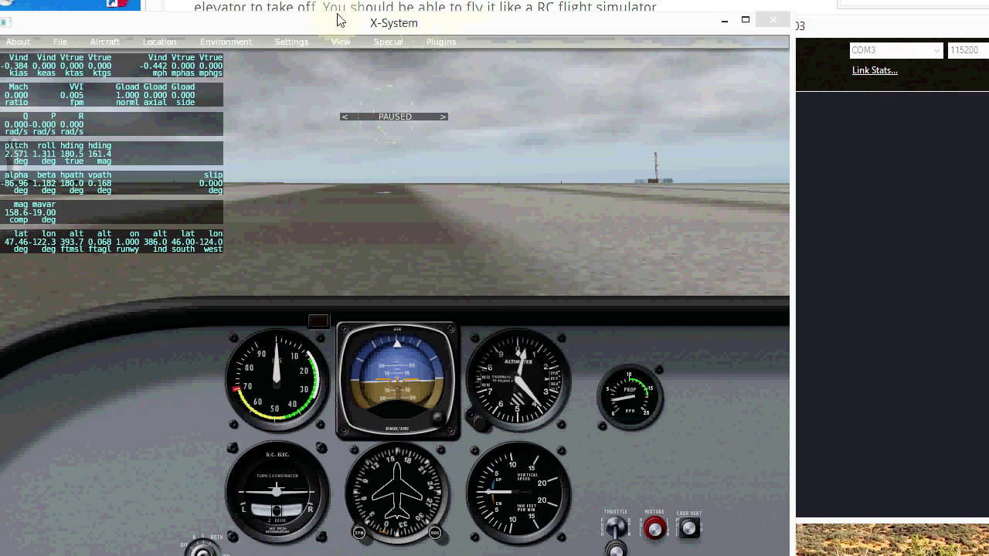
left_click(340, 44)
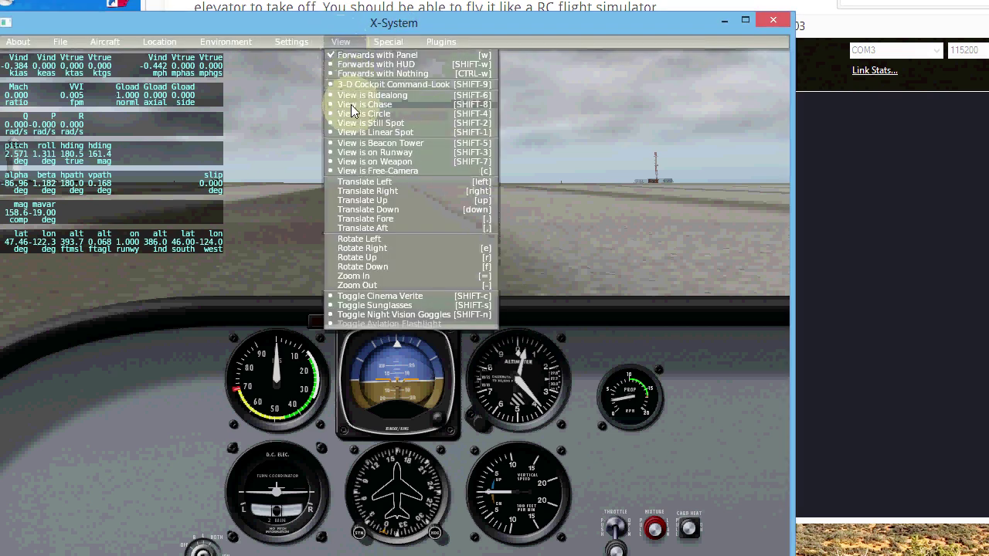
left_click(358, 105)
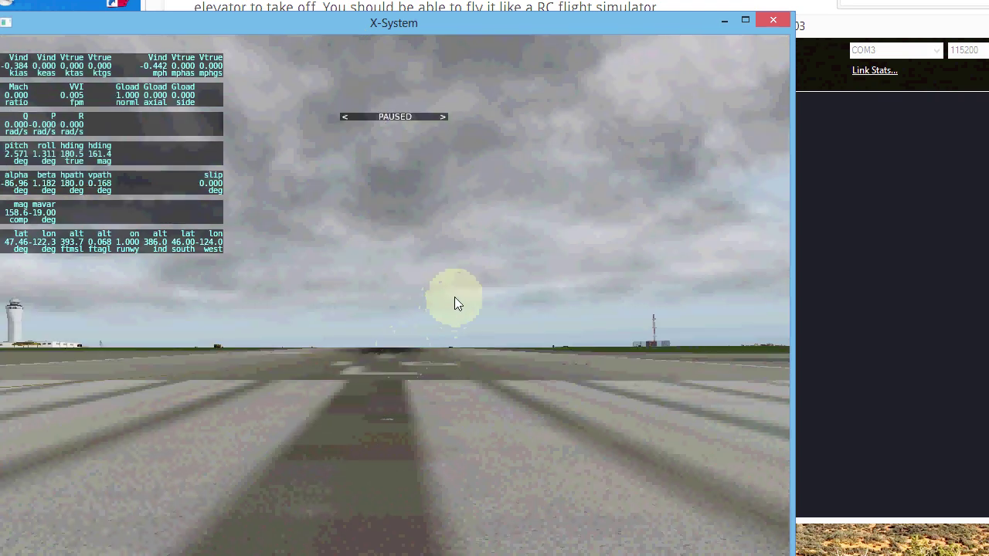
left_click(839, 32)
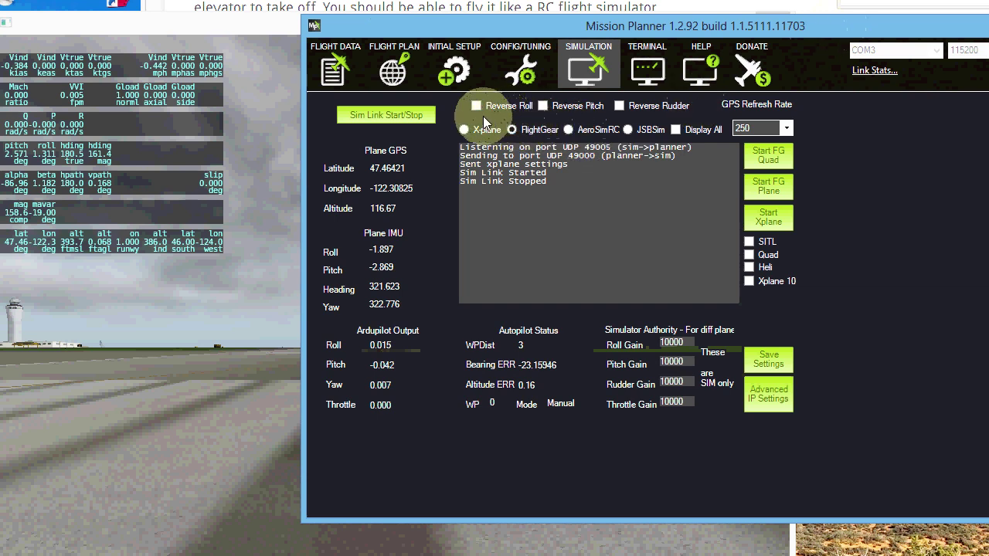
Step: Restart the X-plane sim link, show Flight Data, and move Mission Planner aside to reveal the simulator
left_click(464, 130)
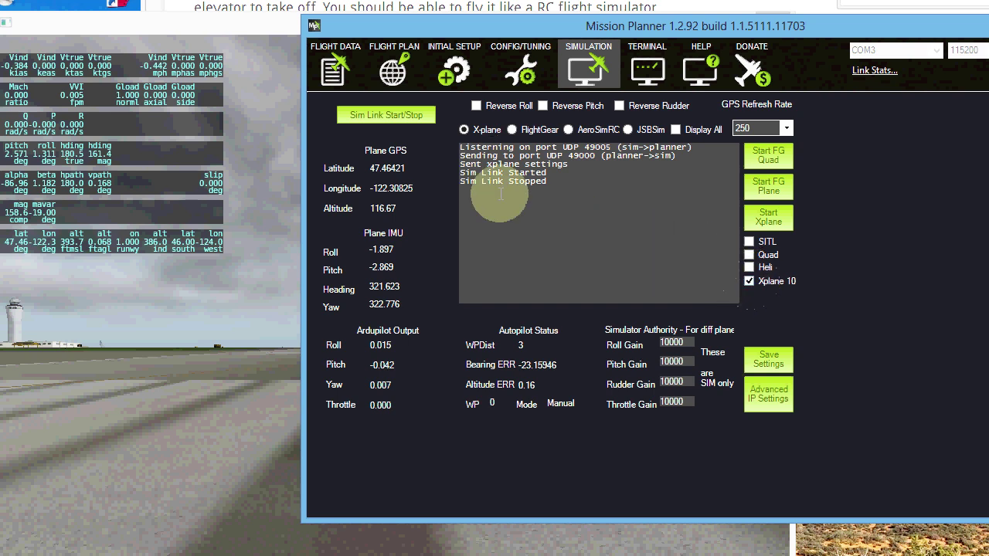
left_click(362, 124)
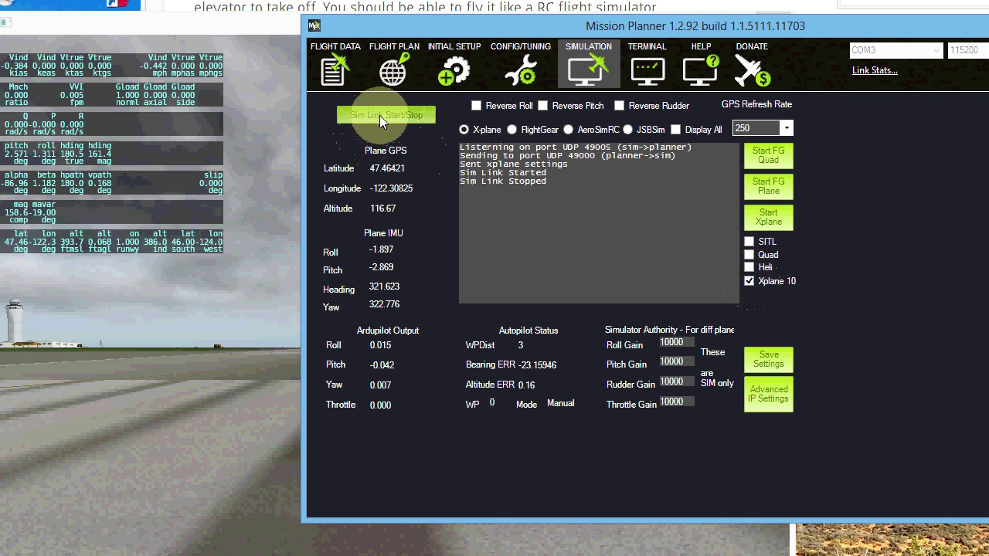
left_click(380, 115)
left_click(328, 77)
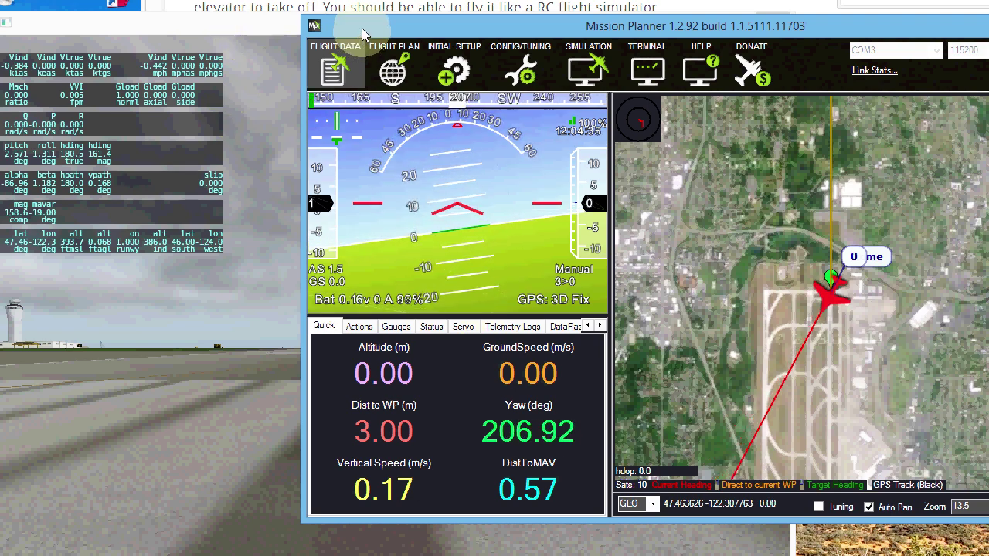
left_click_drag(367, 34, 524, 53)
left_click(218, 29)
Step: Unpause X-Plane 10 with P and switch to the external chase view behind the plane
left_click(396, 164)
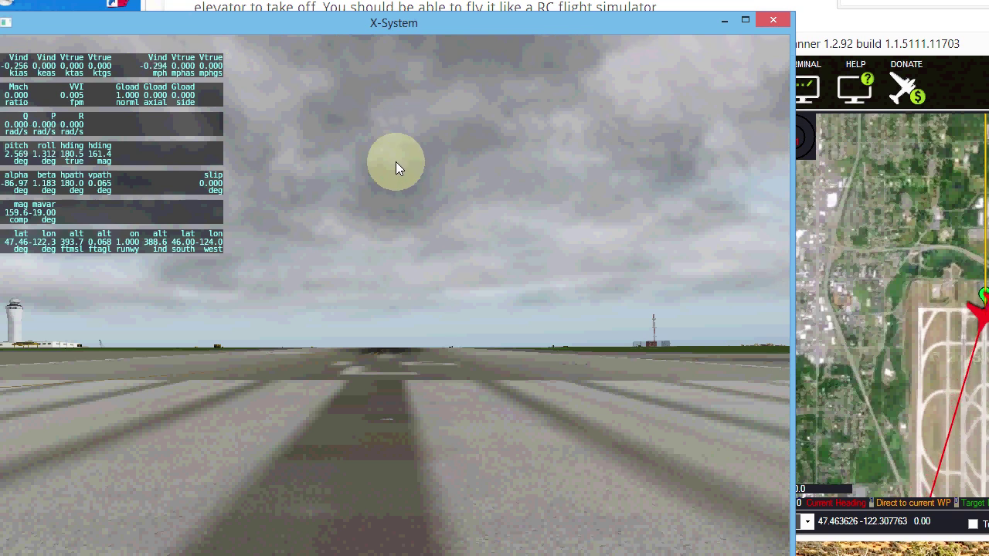
key("p")
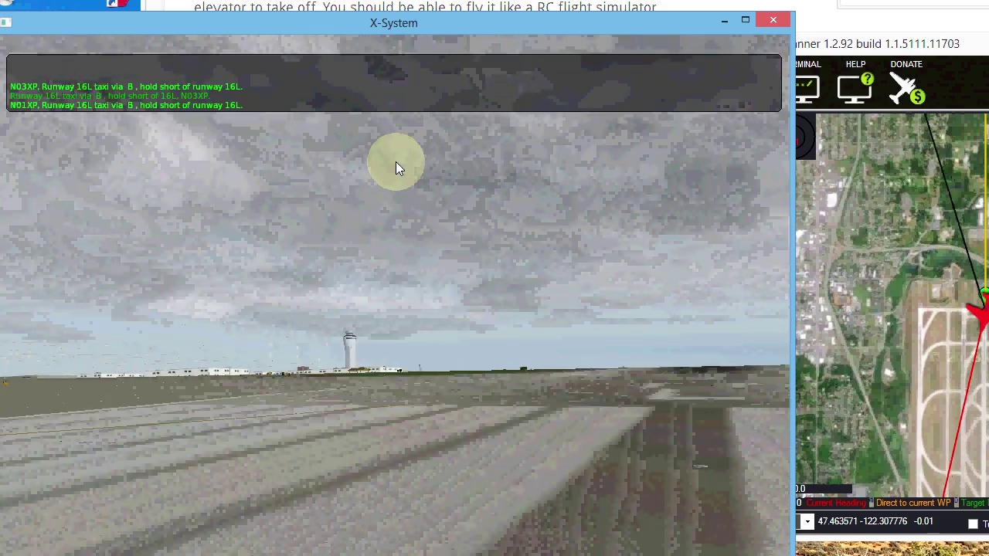
key("a")
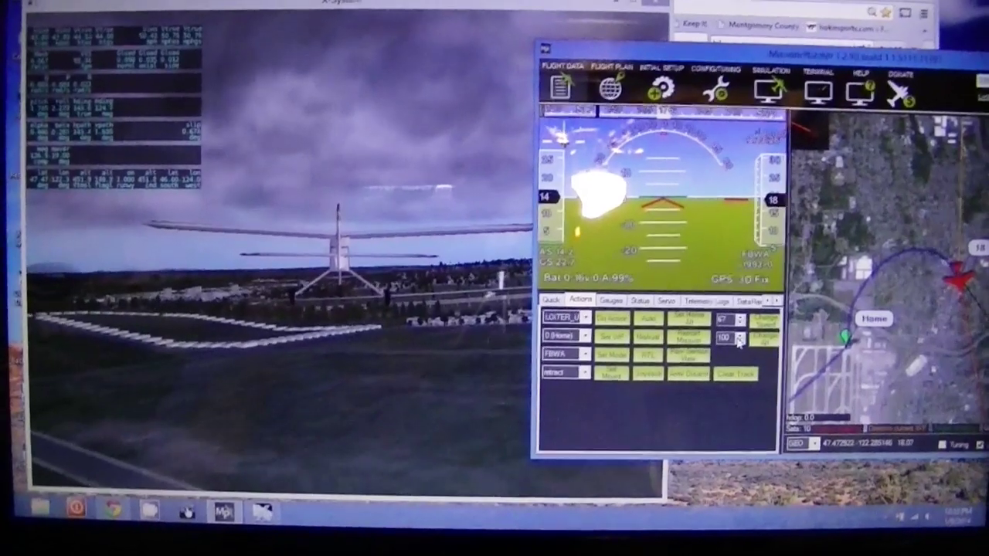